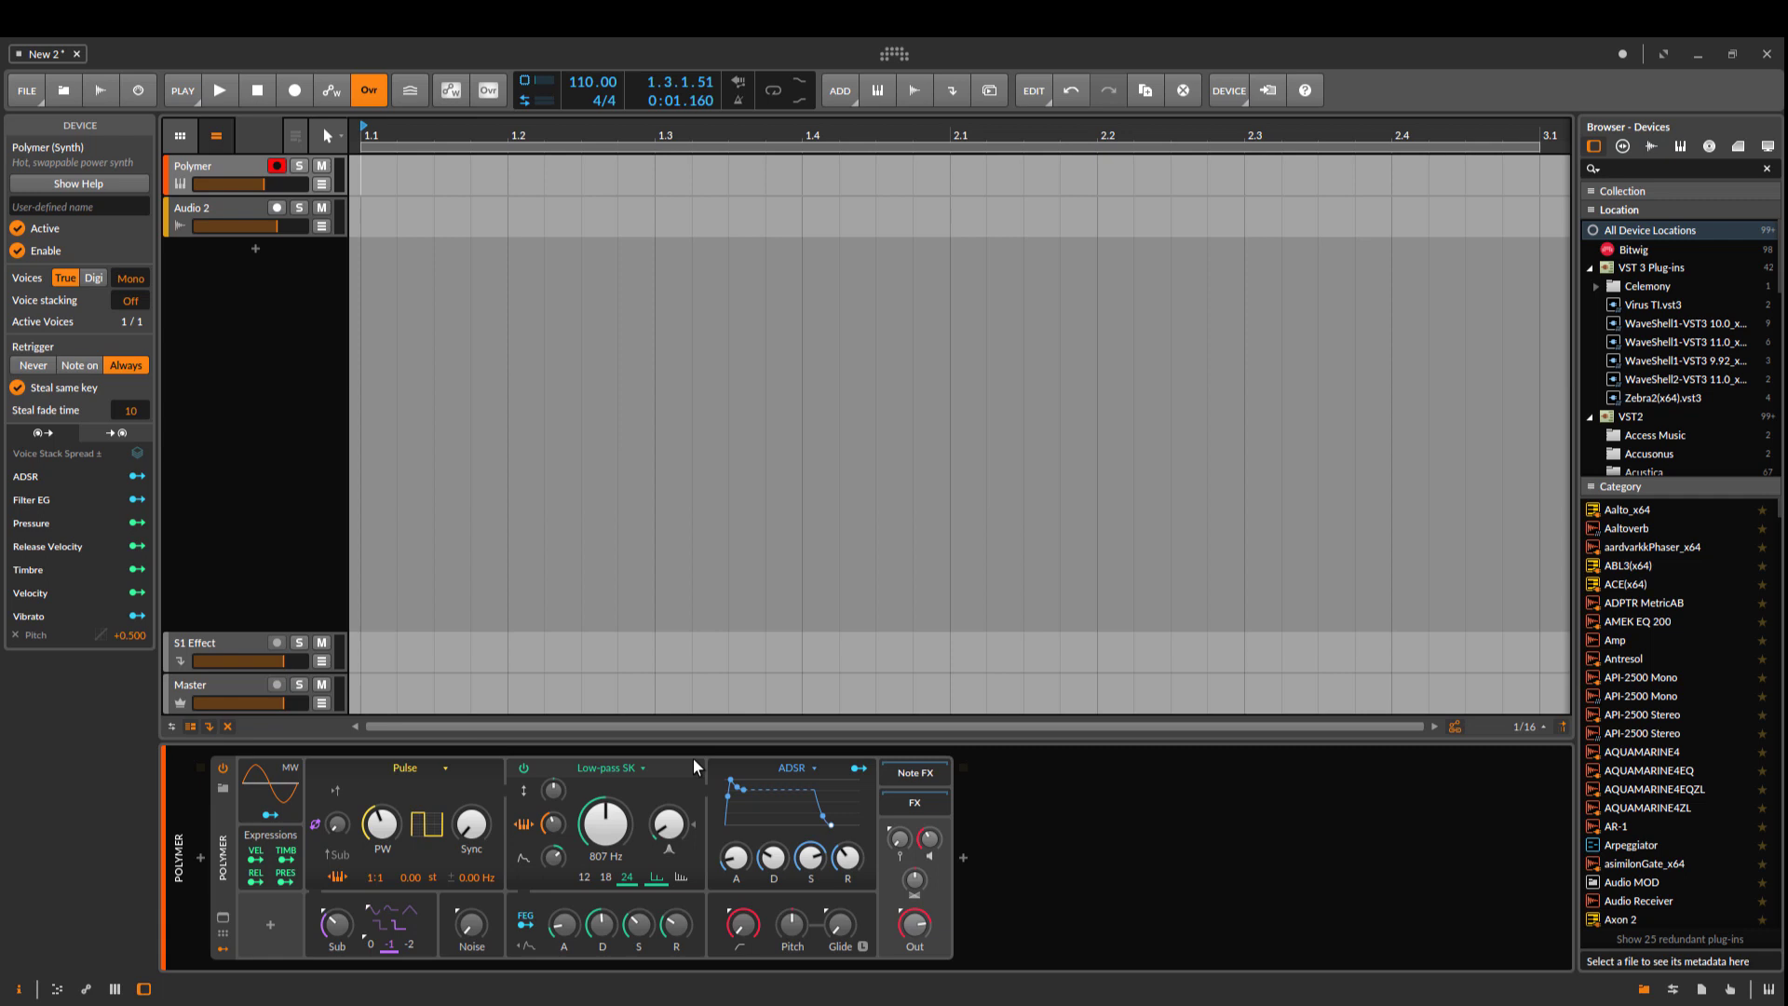
Keep Pulse, Low-pass SK and ADSR after checking their type lists, then drop the high-pass cutoff to 19.4 Hz.
click(417, 767)
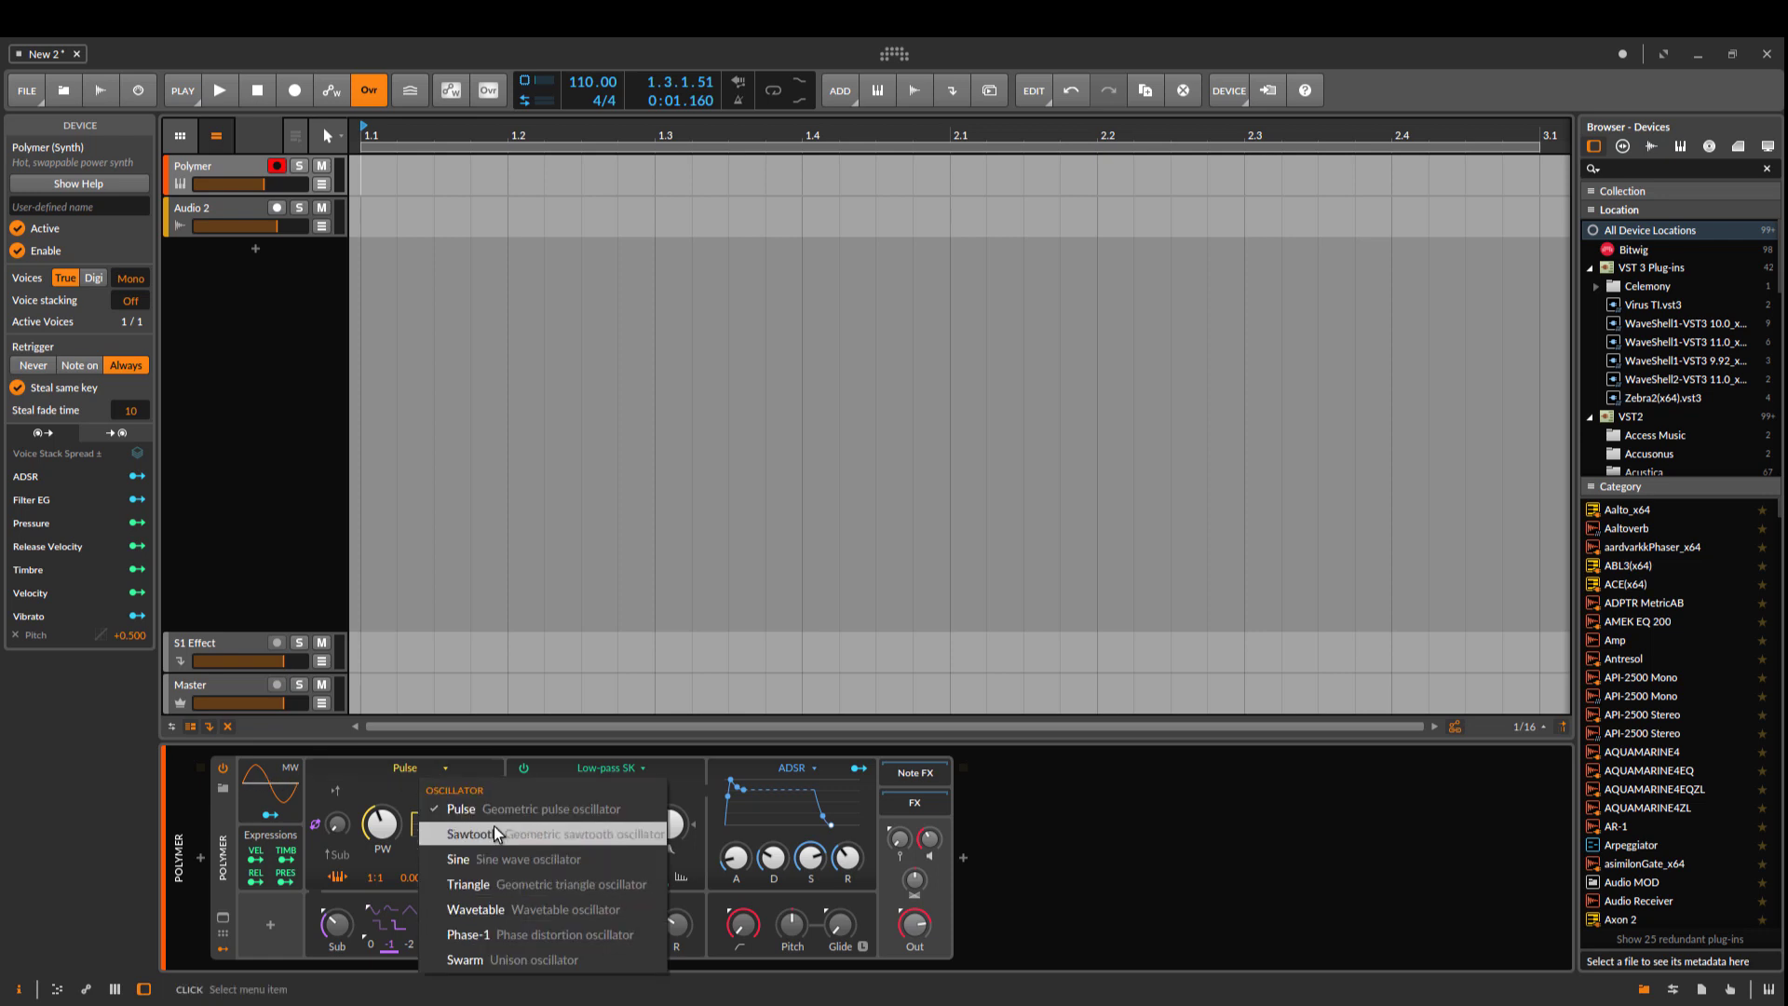
click(380, 769)
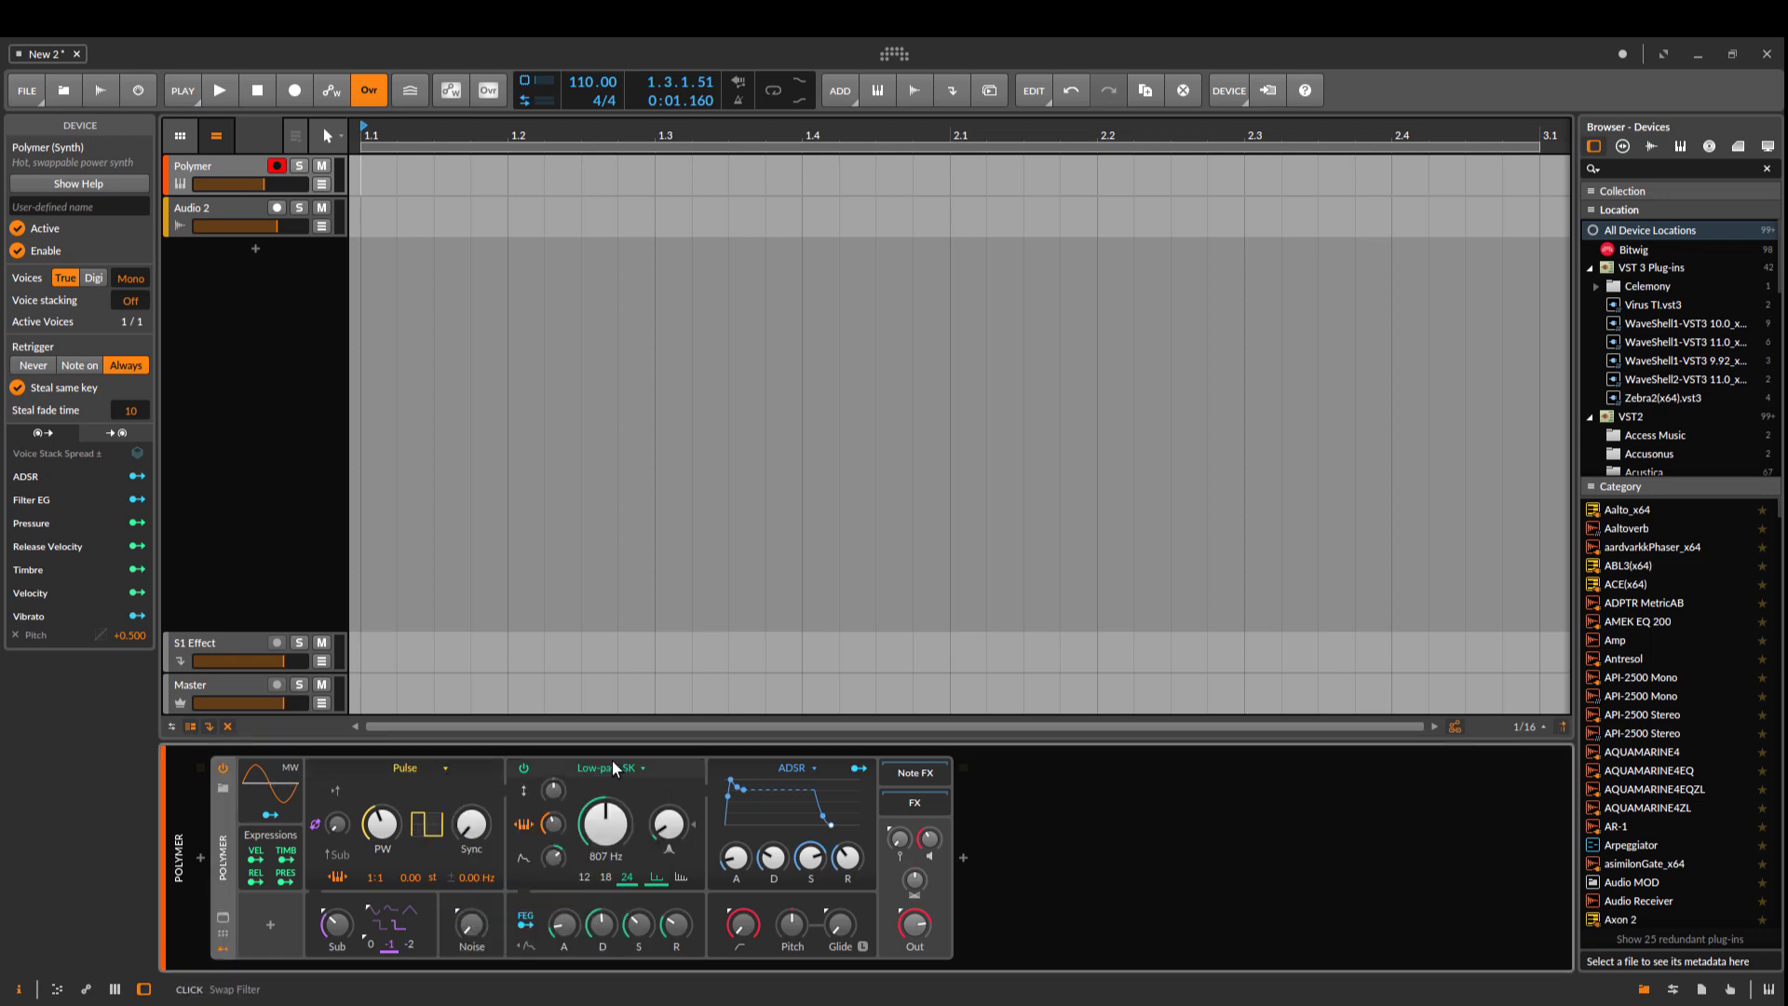
click(613, 766)
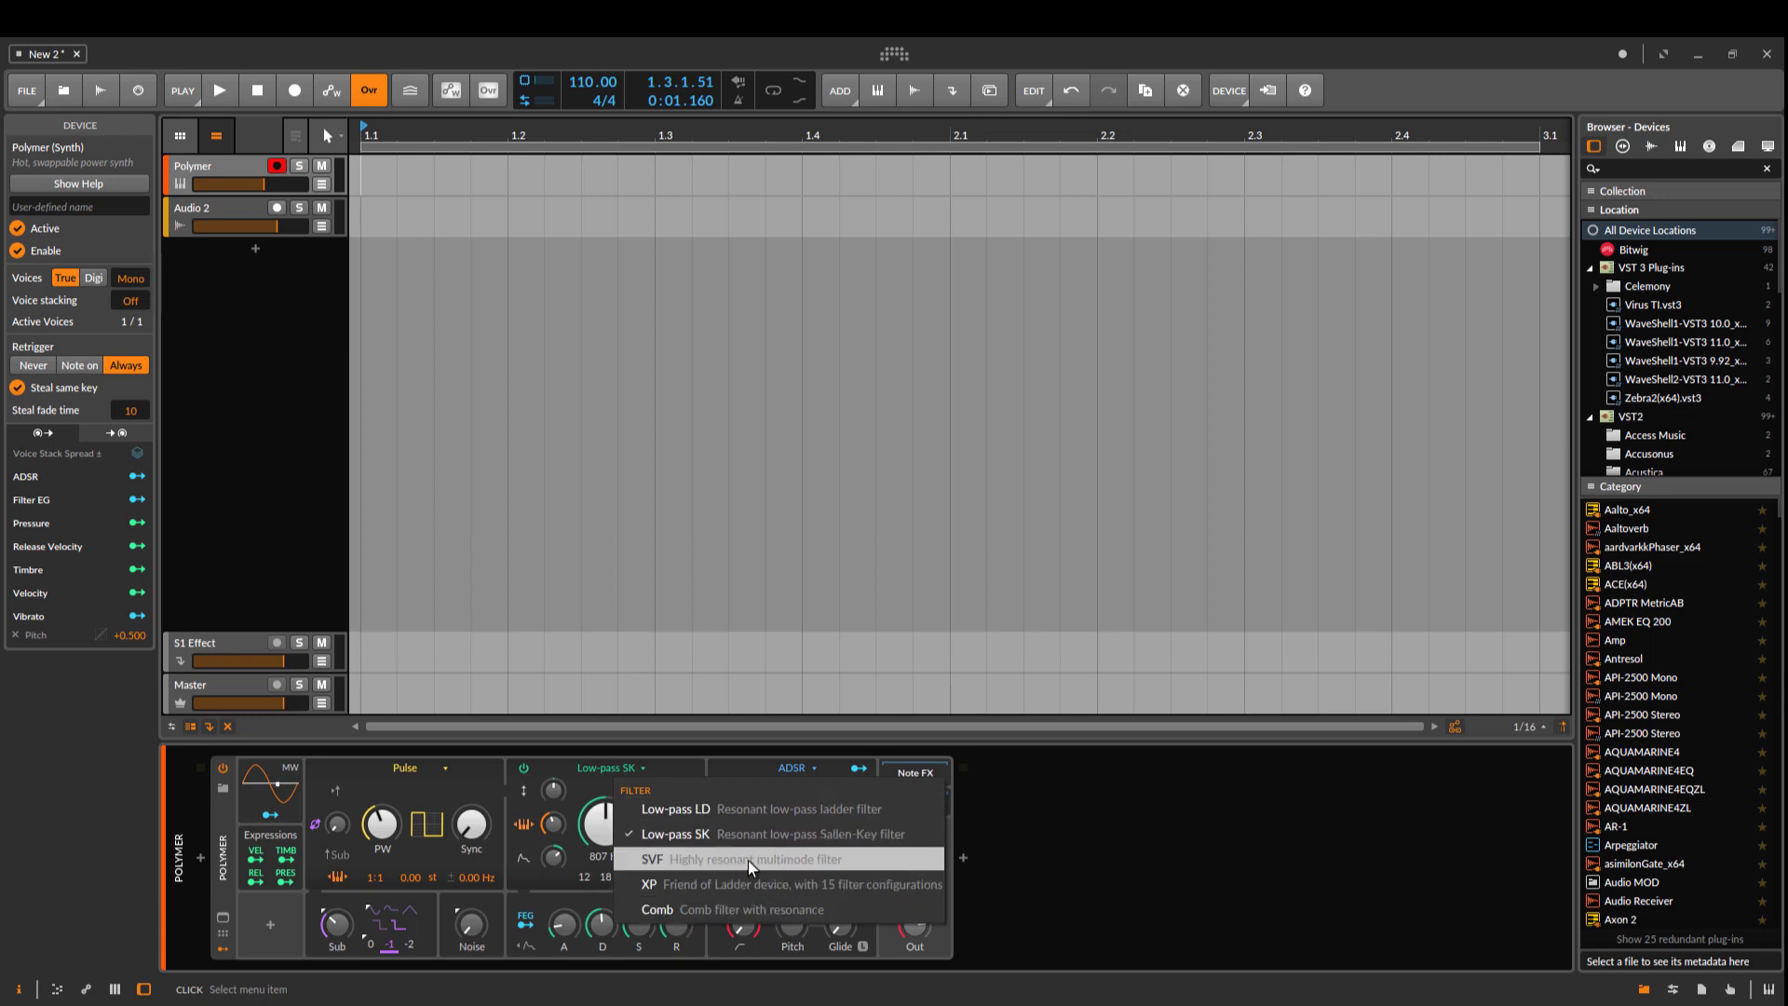
click(606, 769)
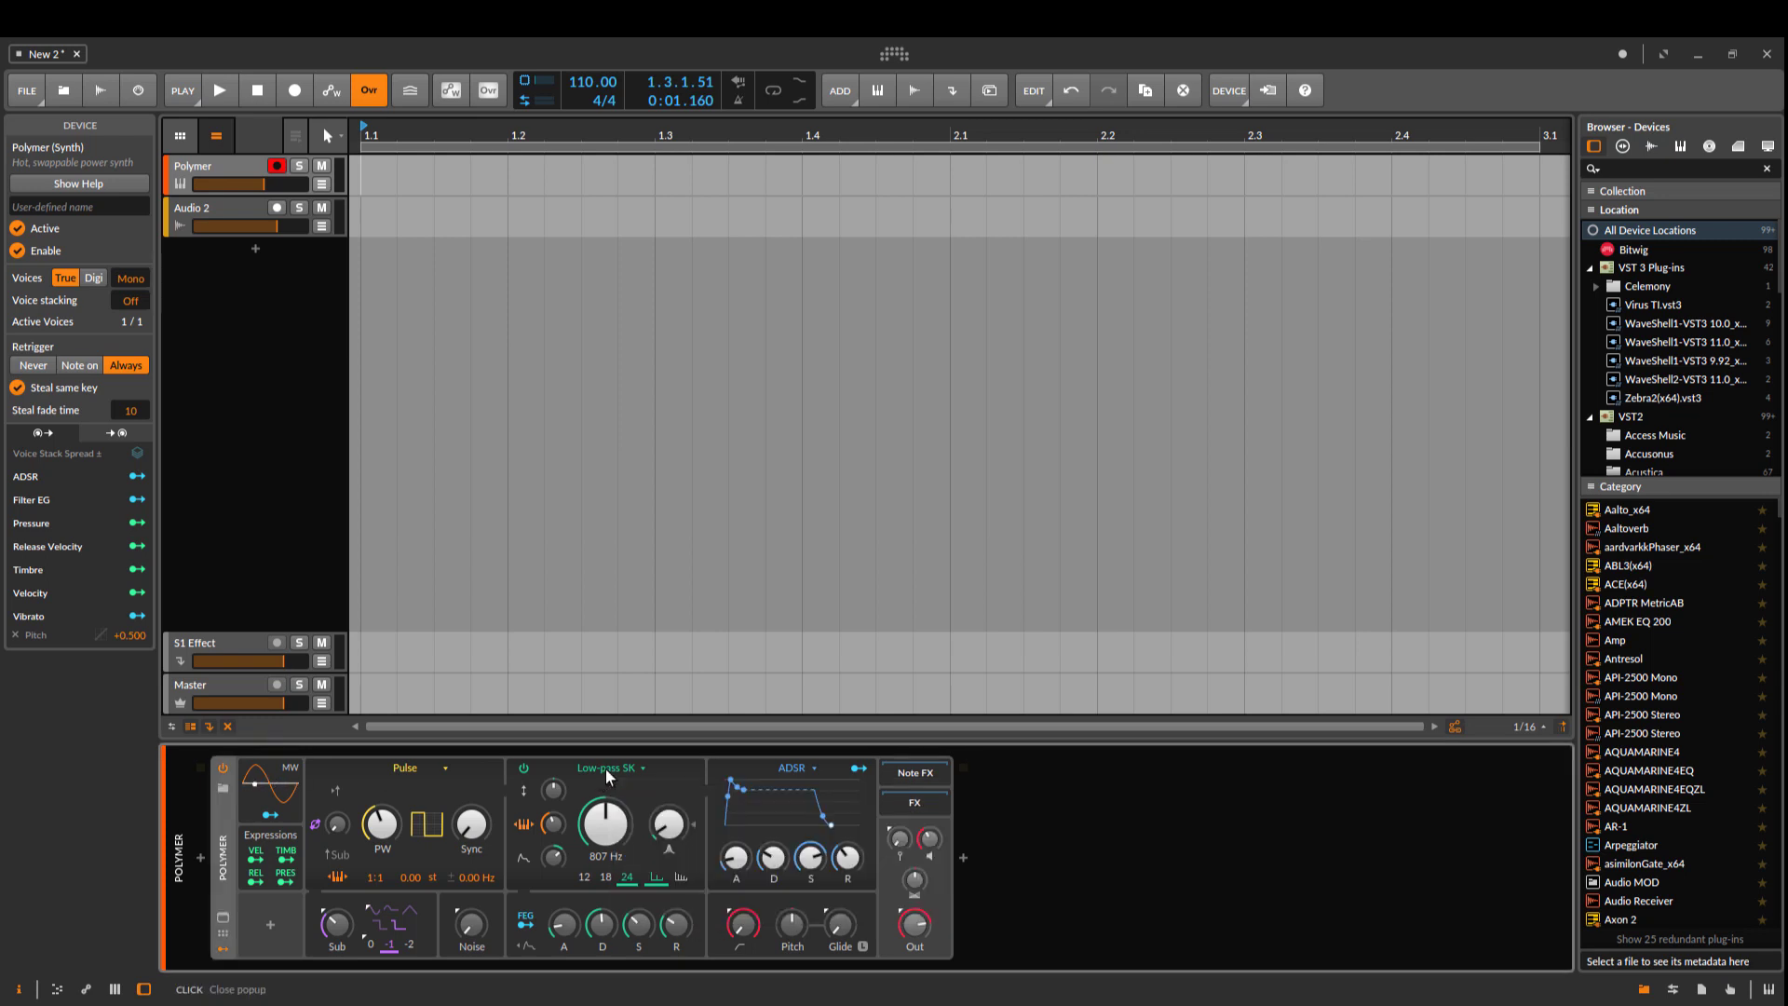
click(792, 768)
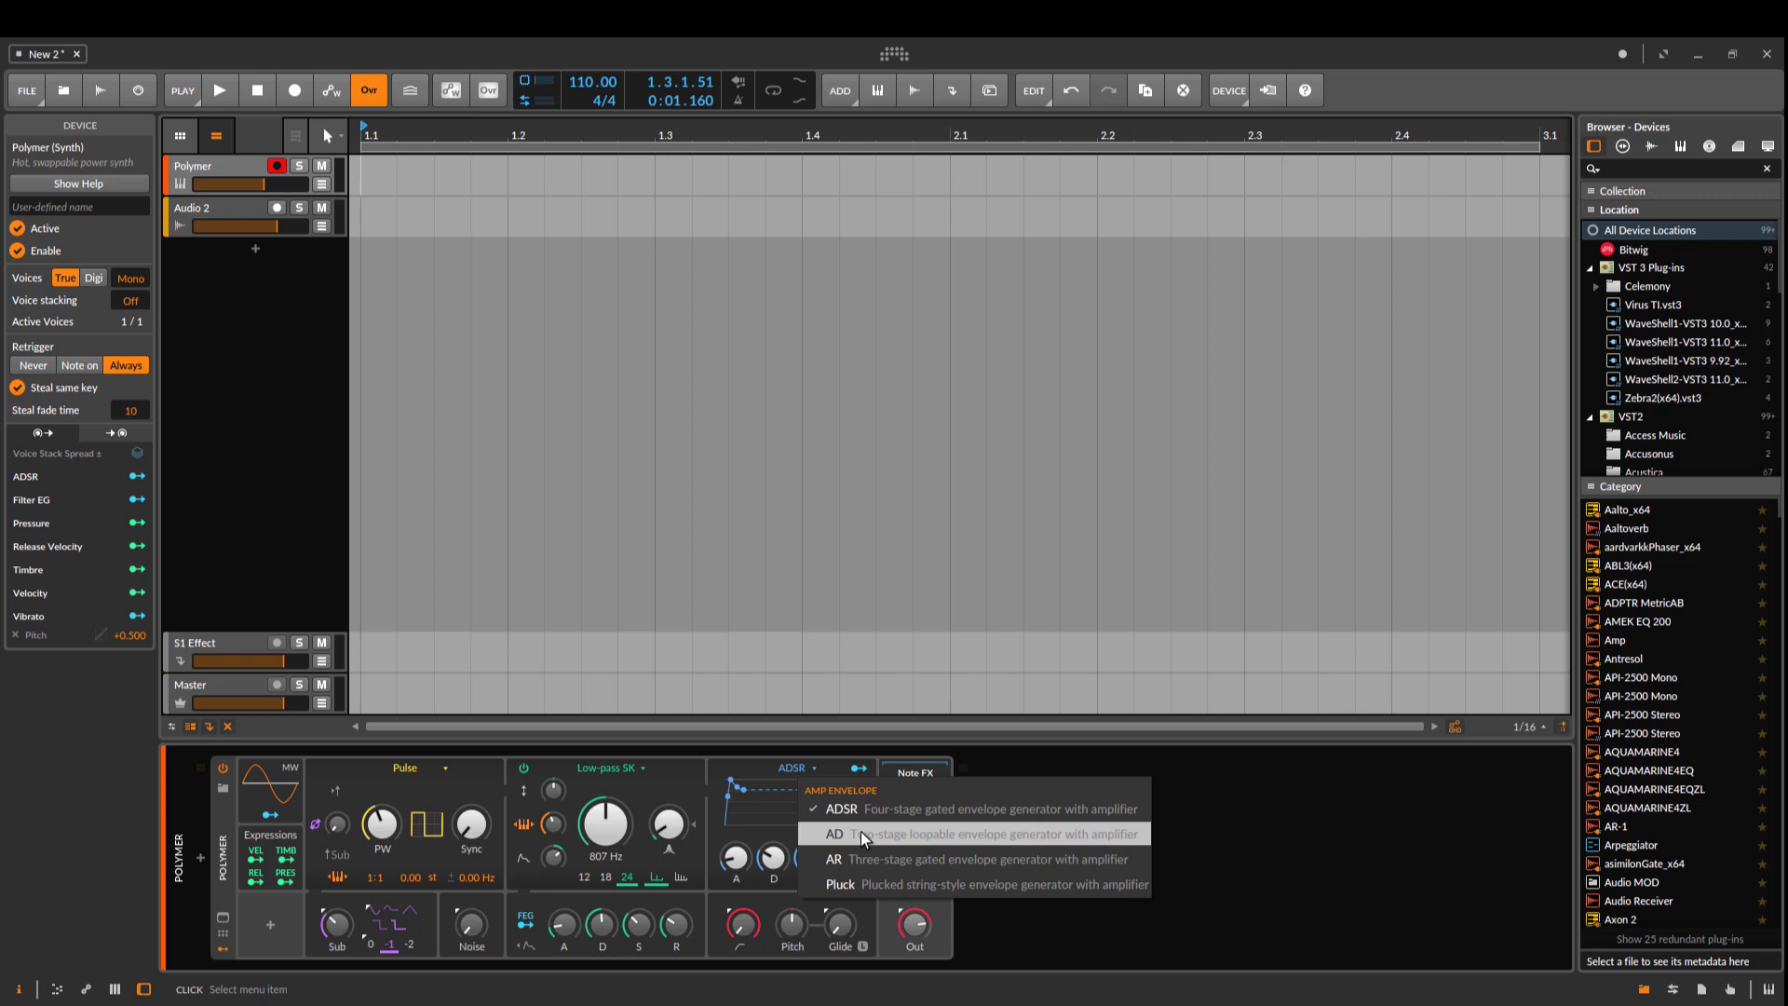
click(719, 774)
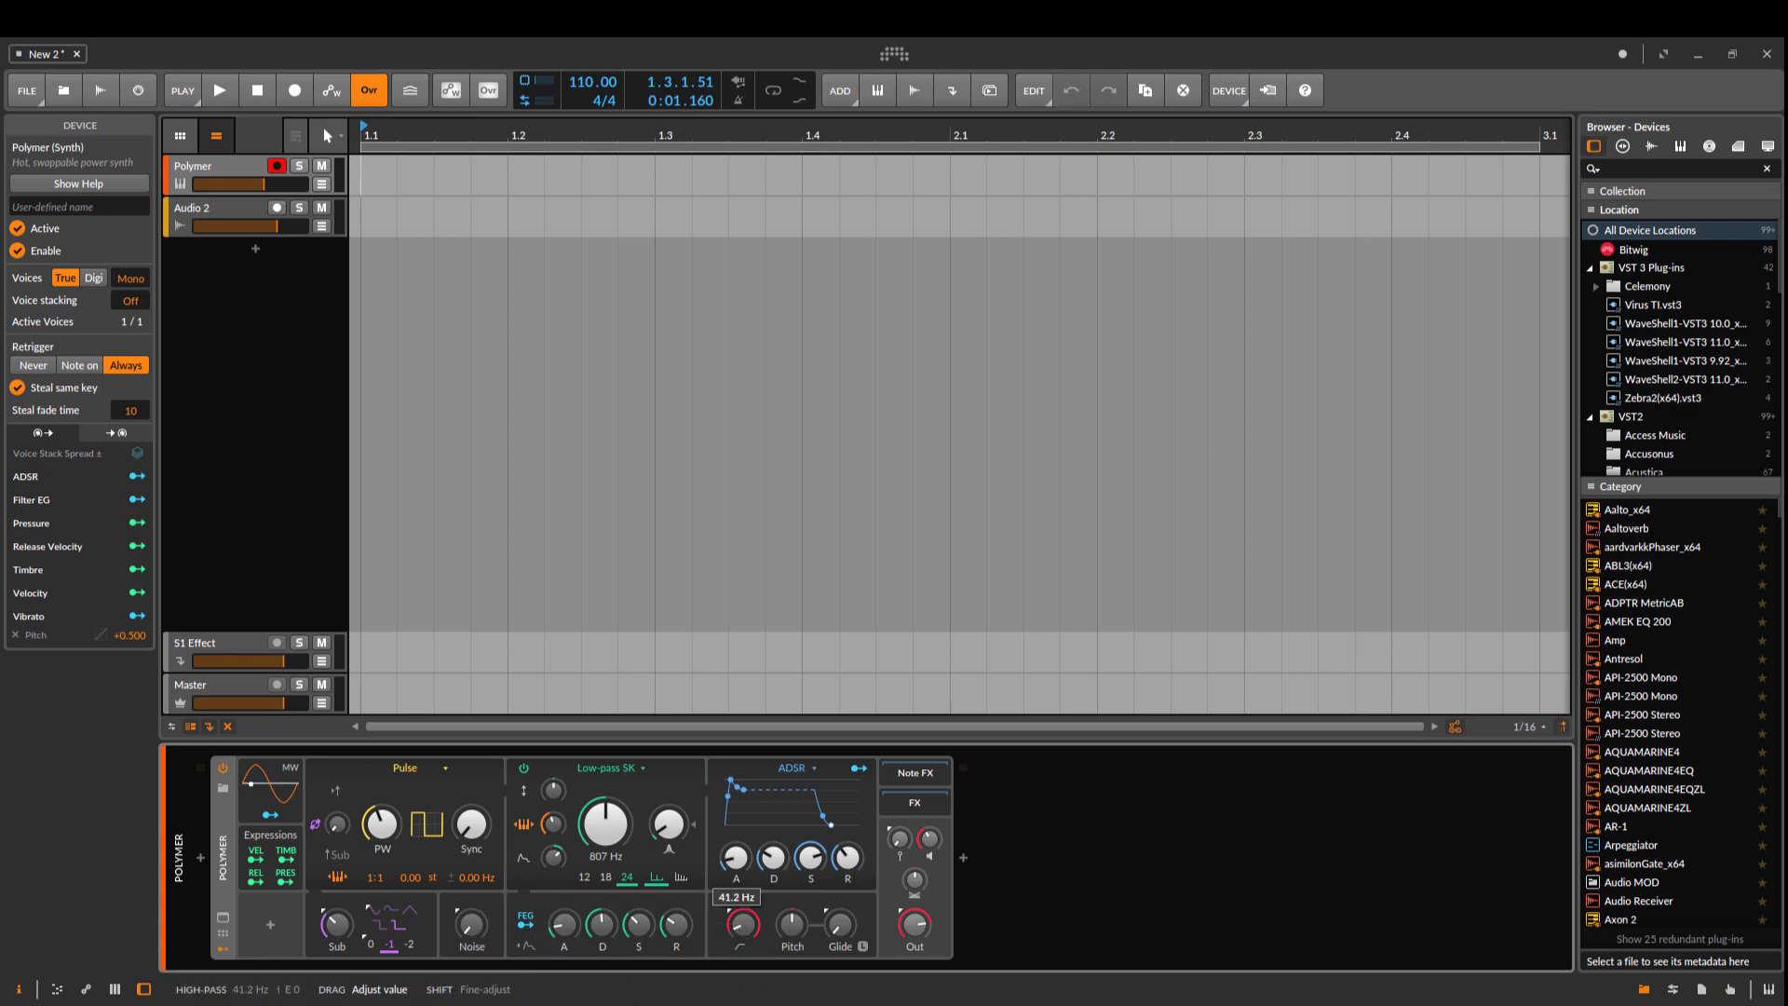
drag(743, 927, 746, 936)
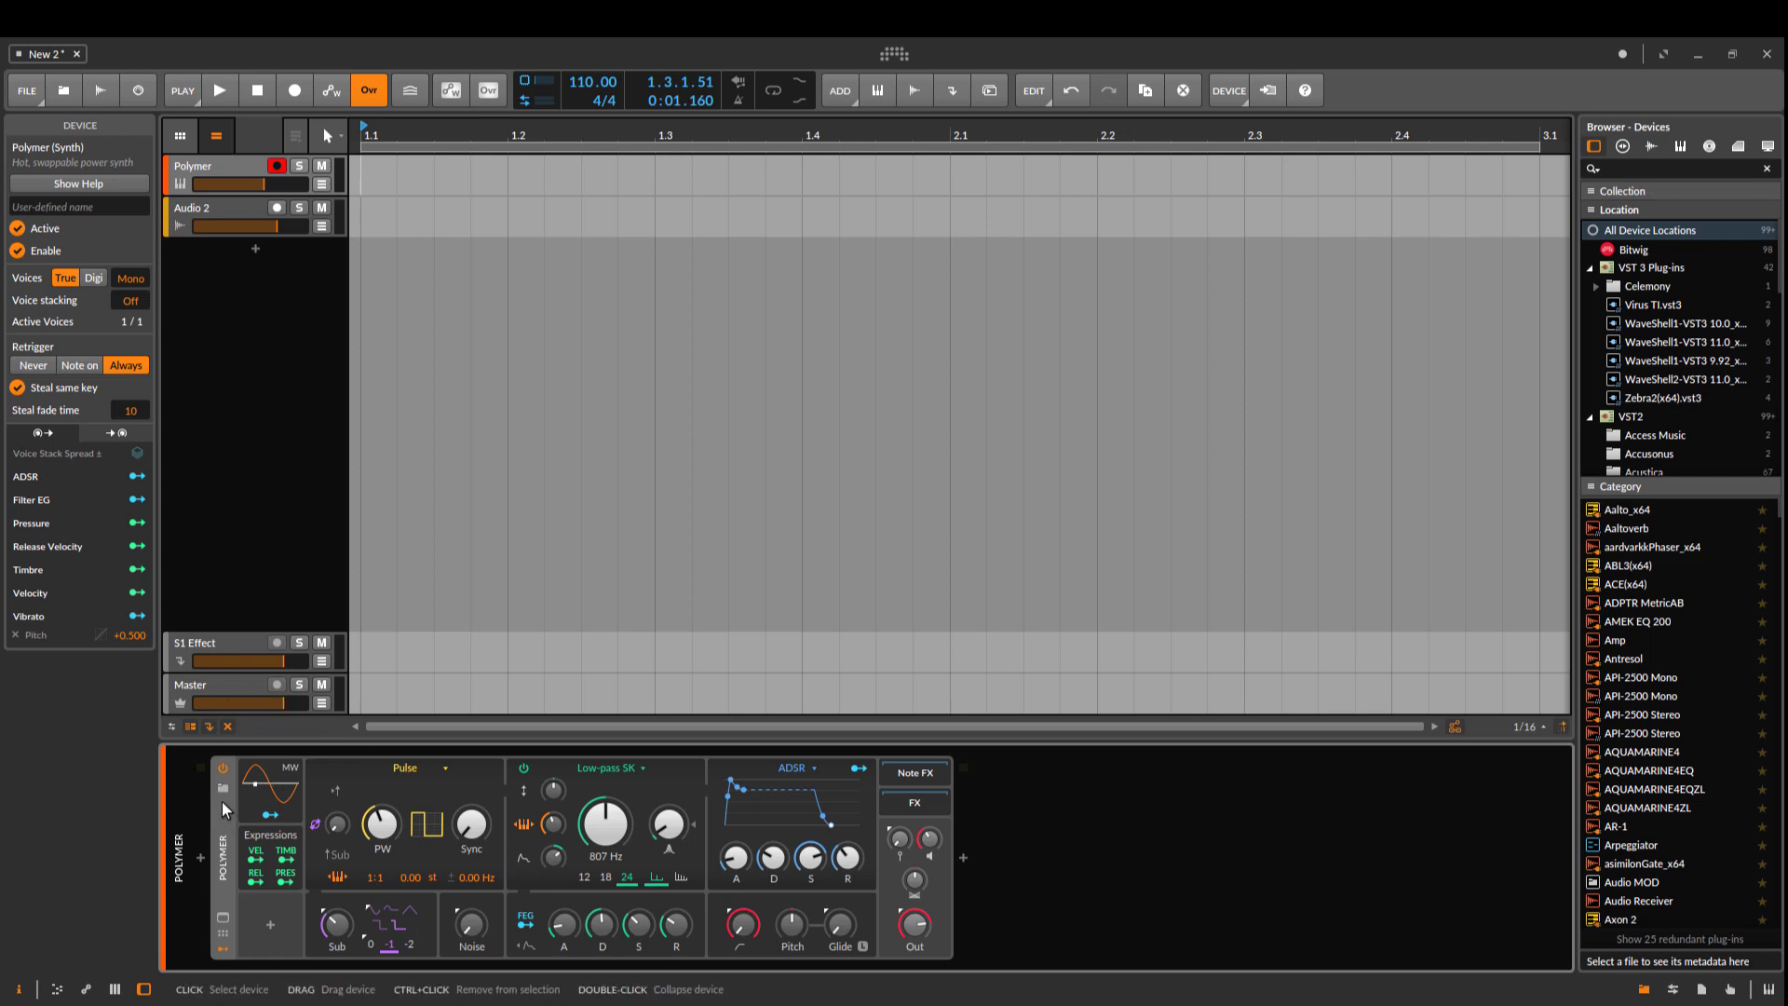
click(223, 915)
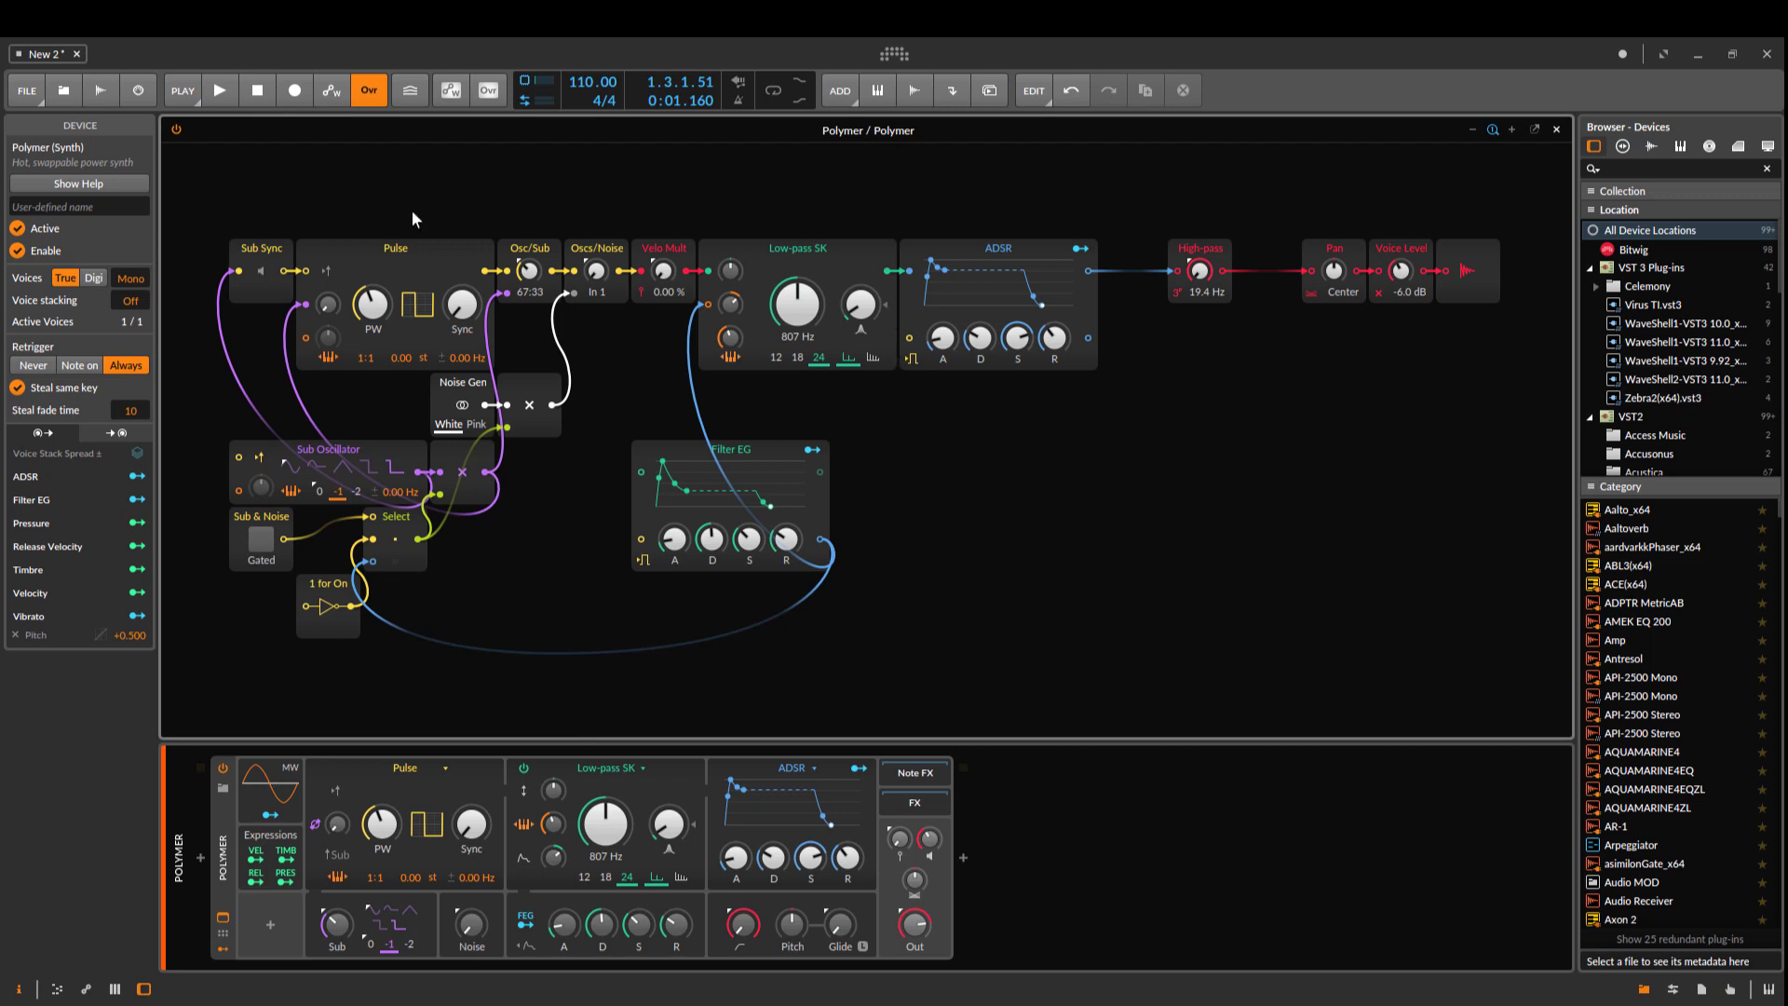
click(1557, 131)
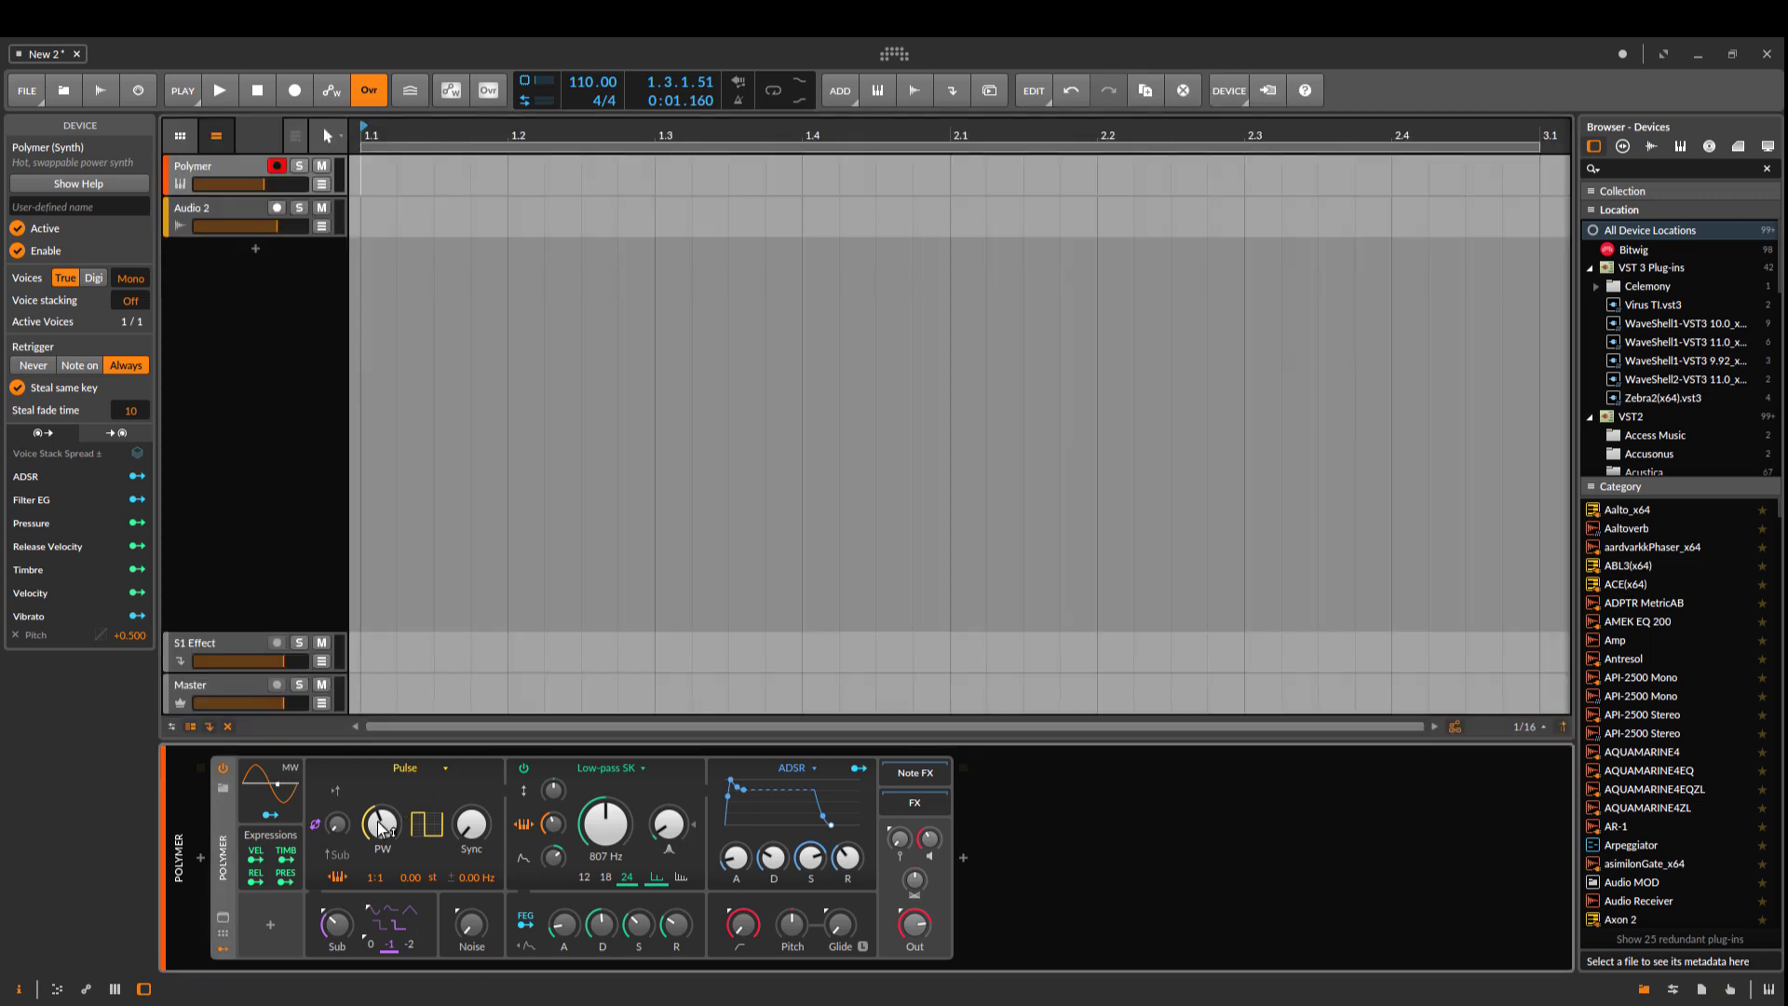
Convert Polymer into a Poly Grid, inspect its Filter EG module in the grid editor, then close the editor.
right_click(220, 834)
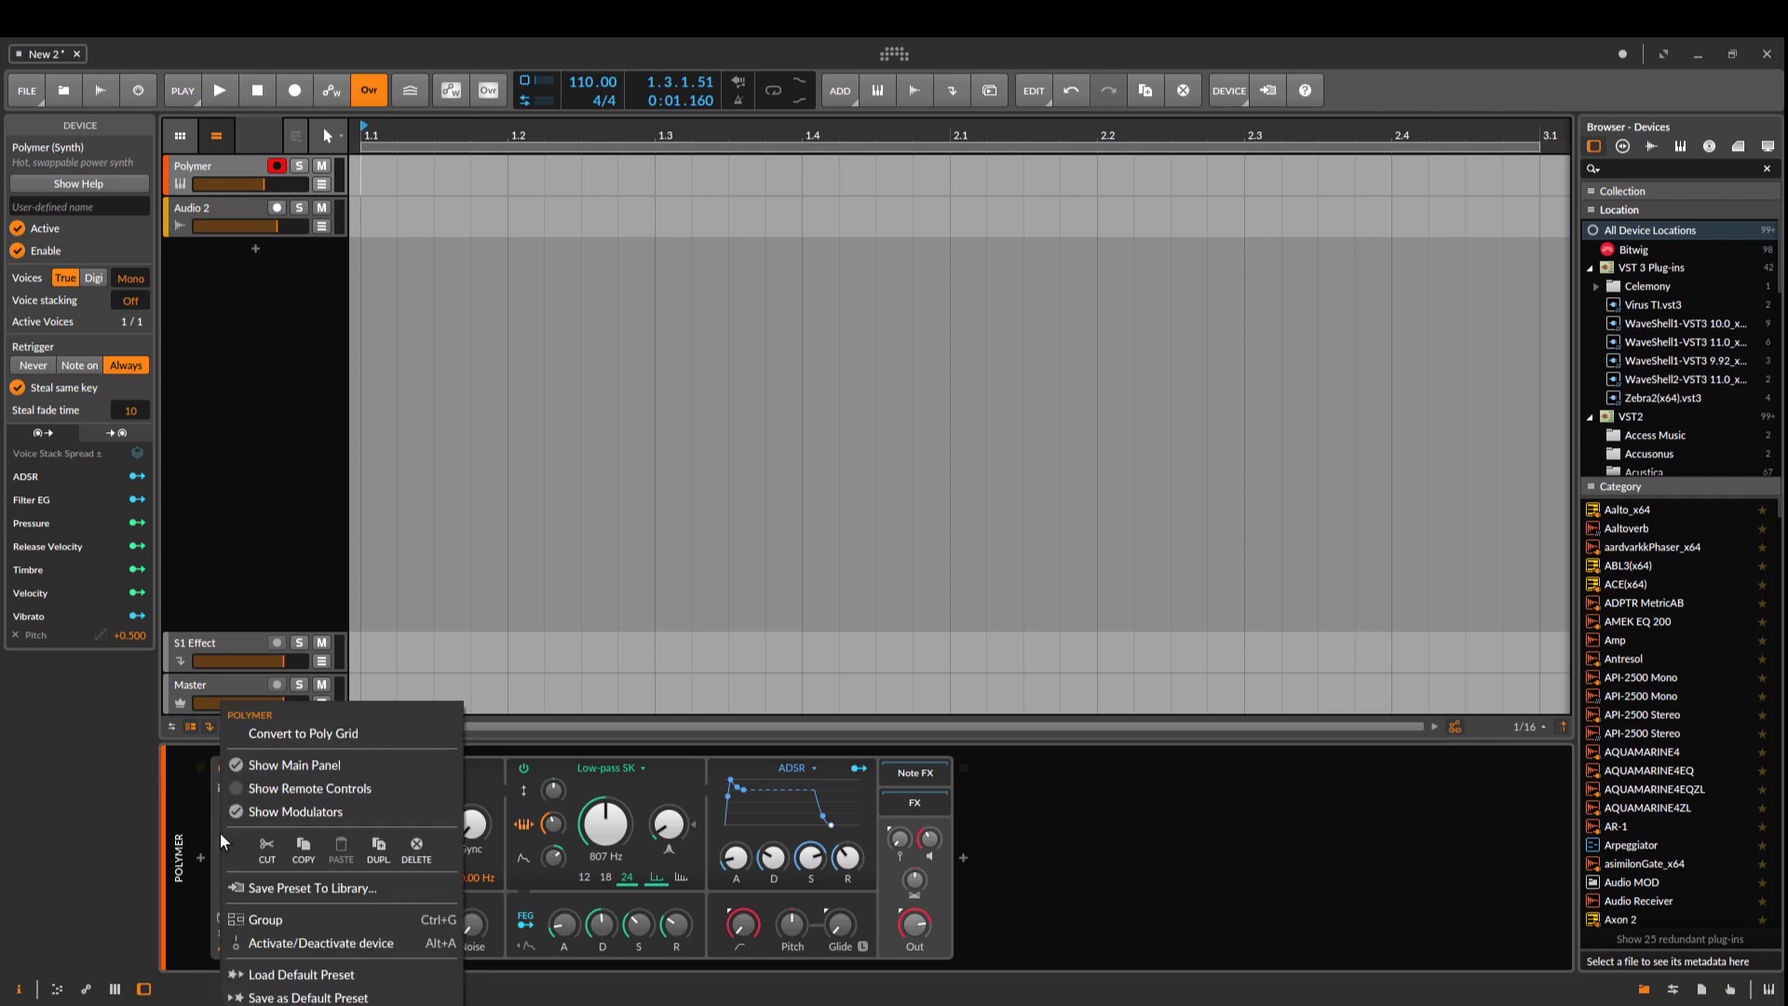
click(315, 735)
click(383, 801)
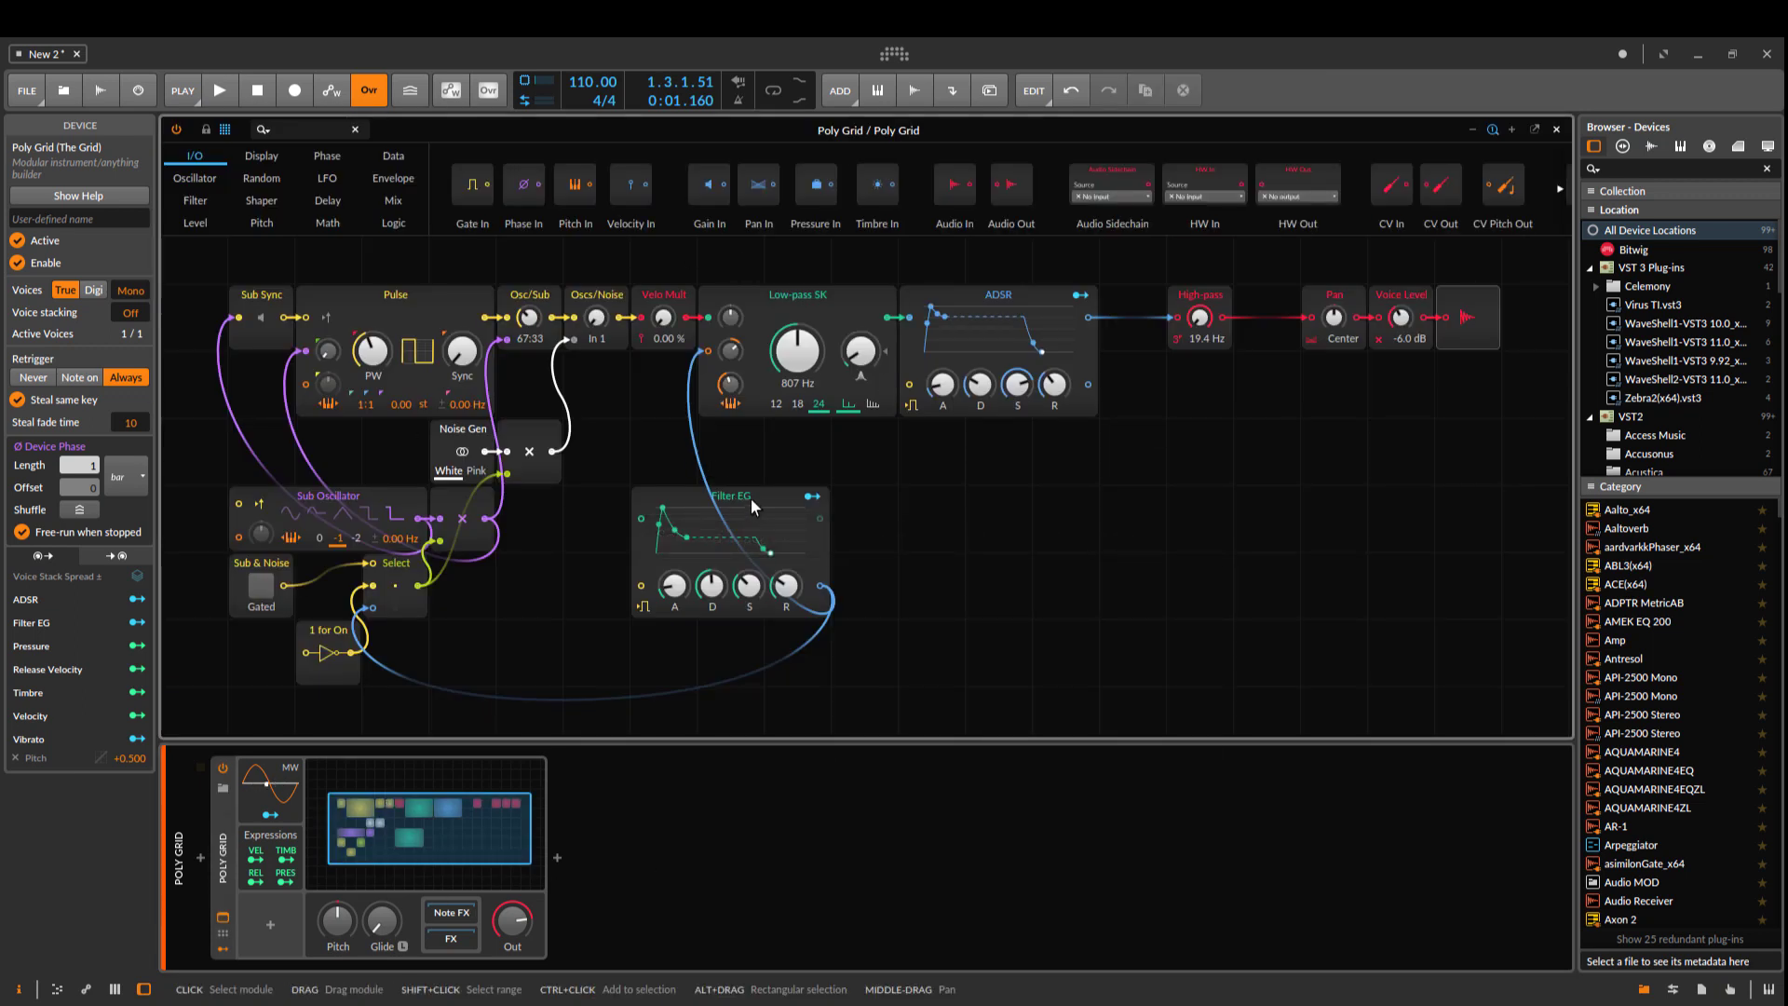
mouse_move(751, 499)
mouse_down()
mouse_move(1020, 570)
mouse_move(750, 499)
mouse_up()
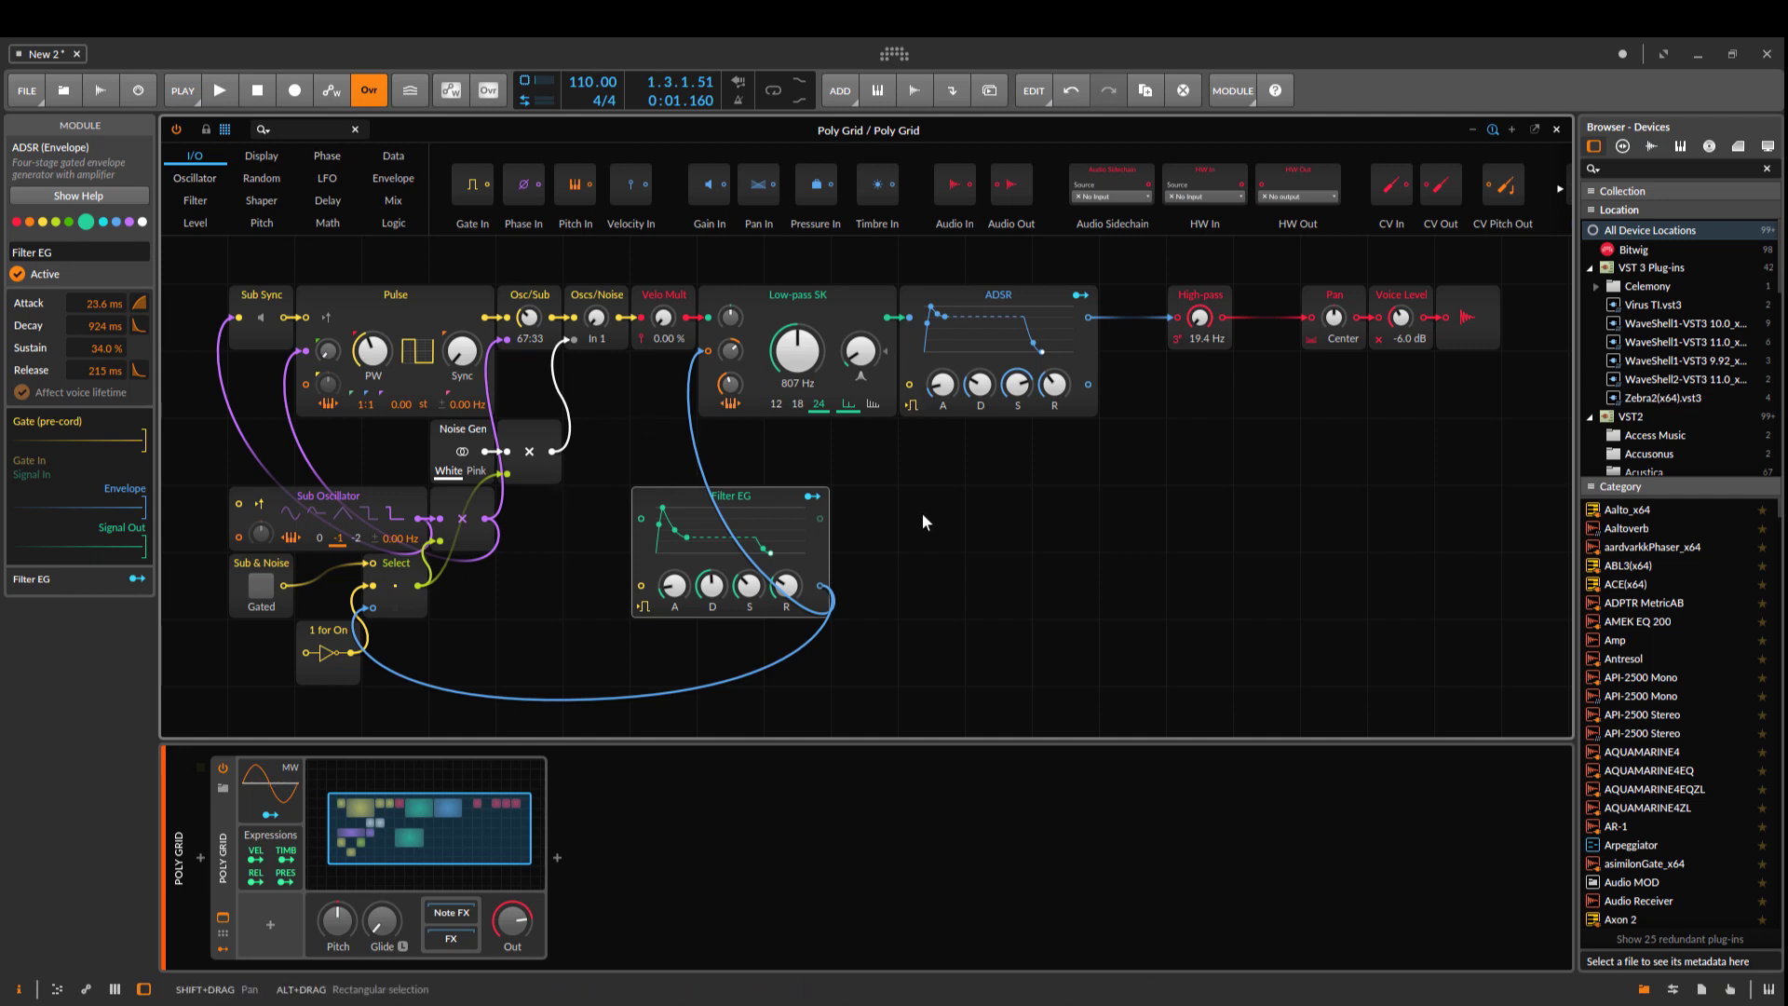
click(1557, 131)
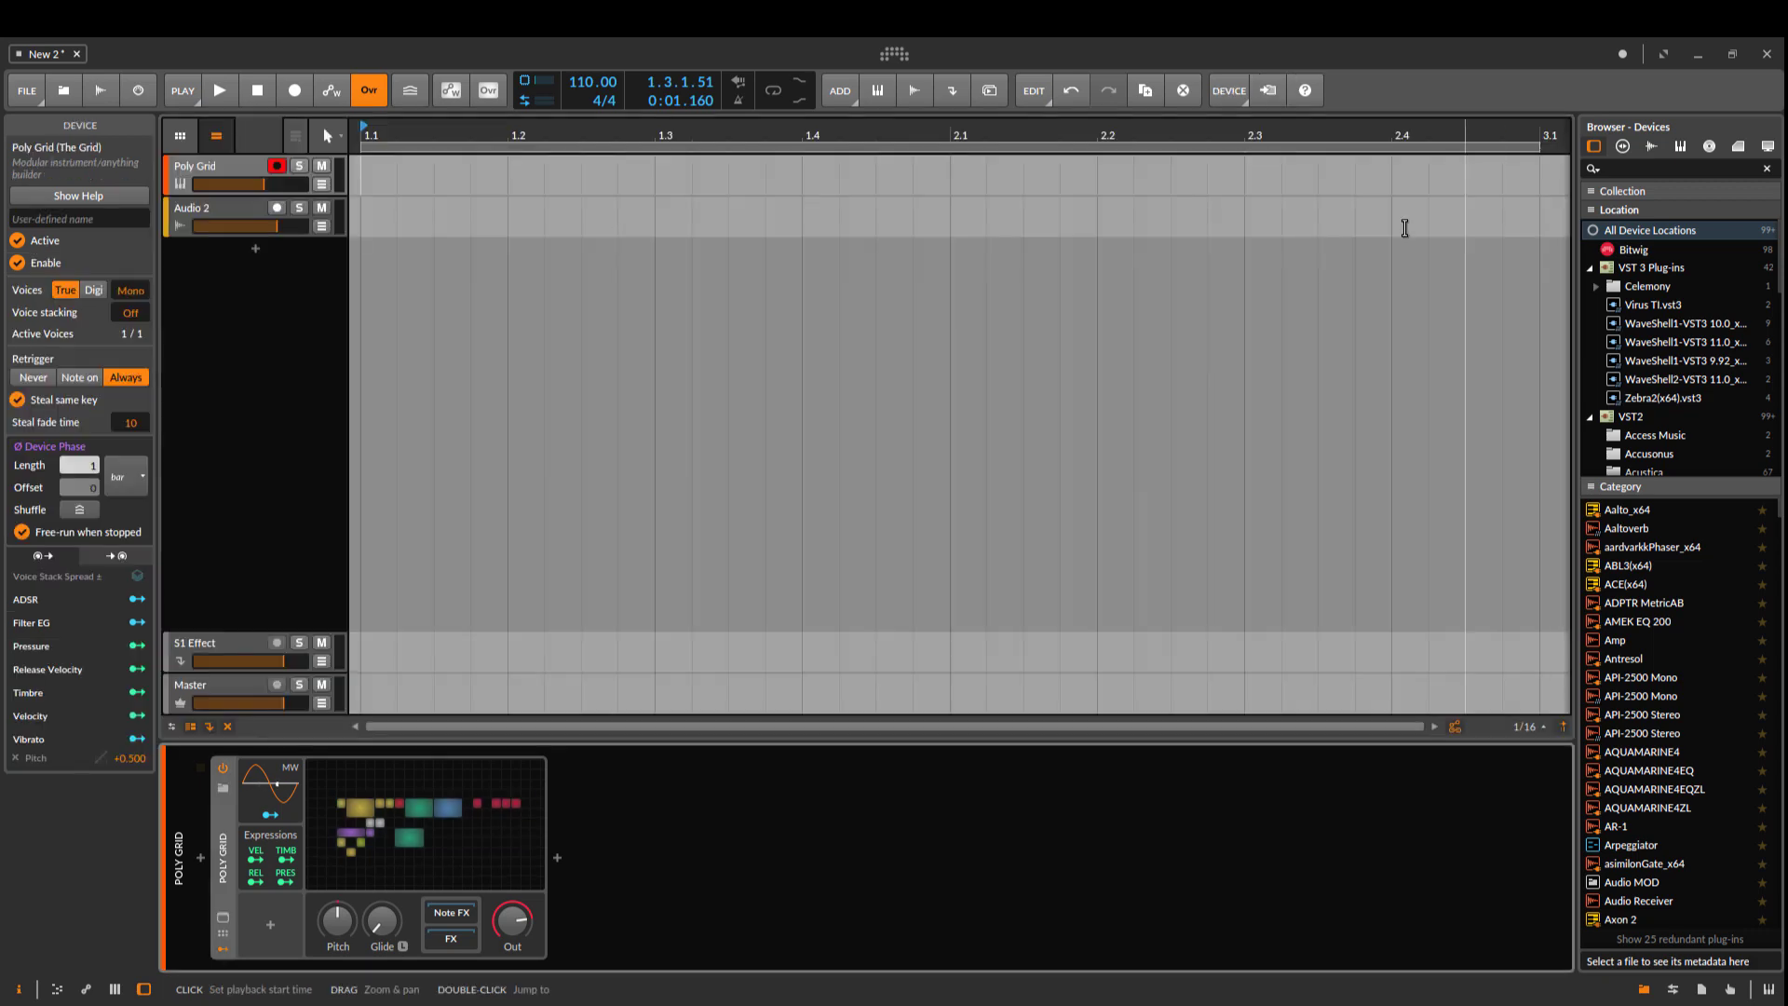
Delete the Poly Grid device and insert a new Polymer synth found by searching 'poly'.
right_click(225, 848)
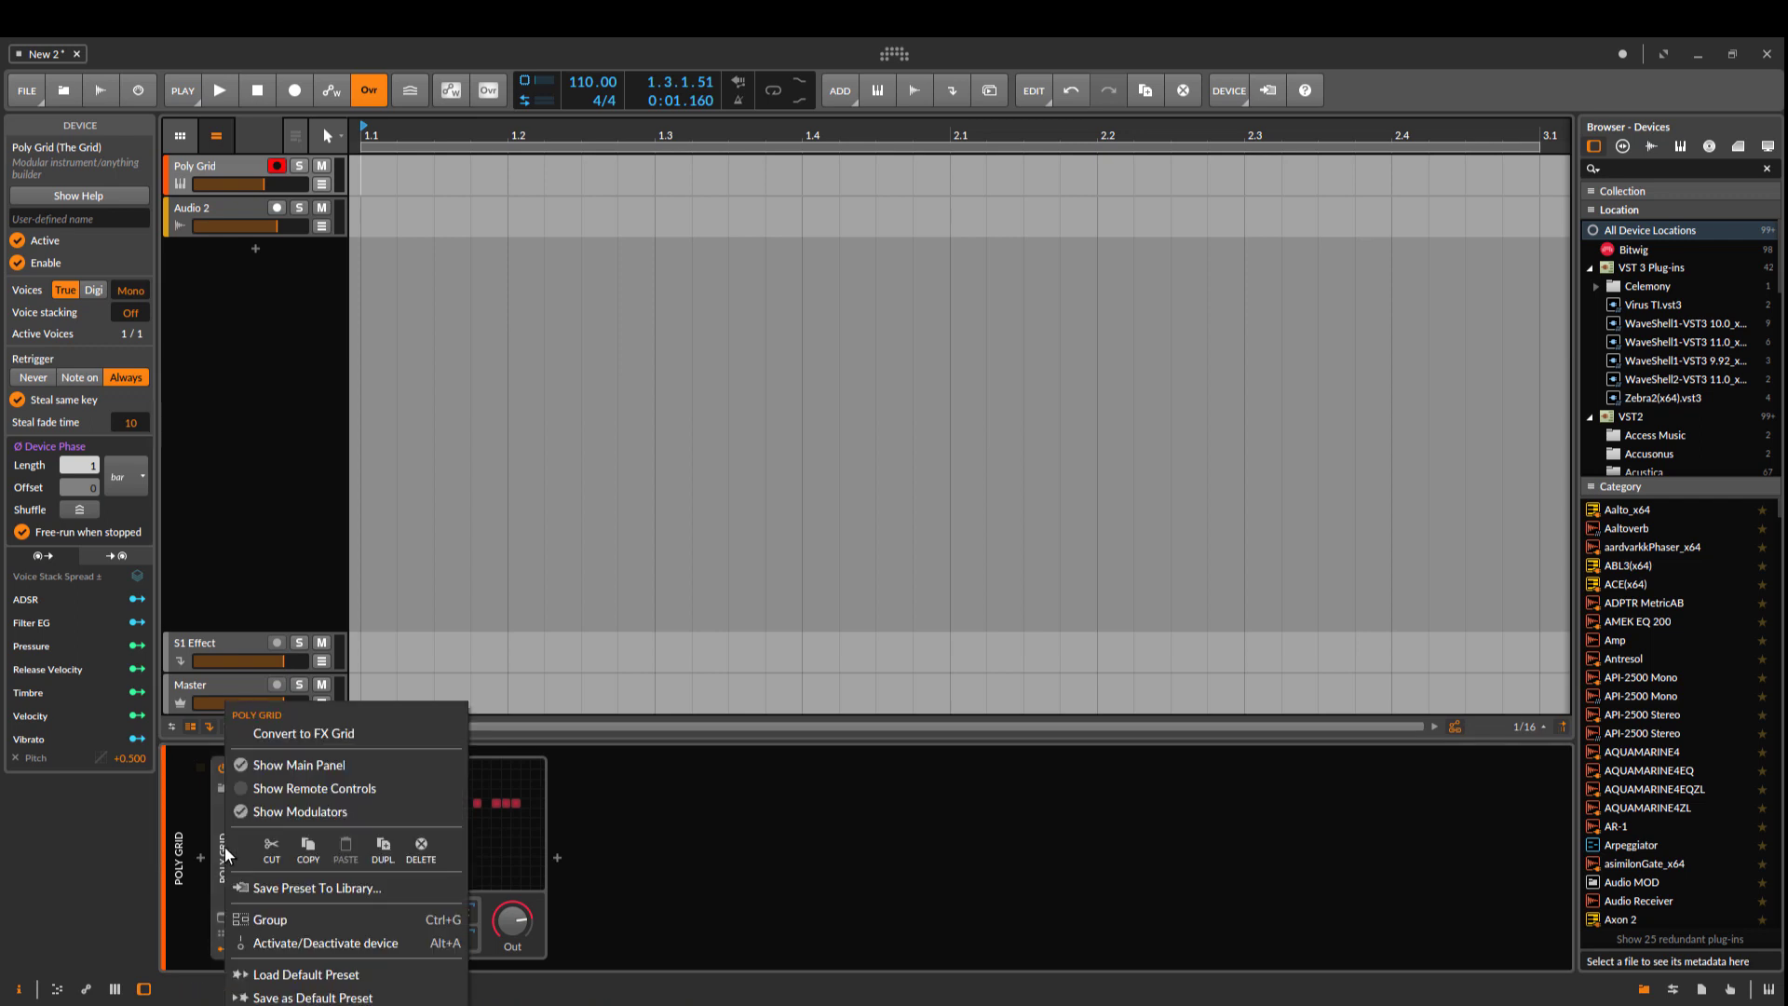
click(729, 859)
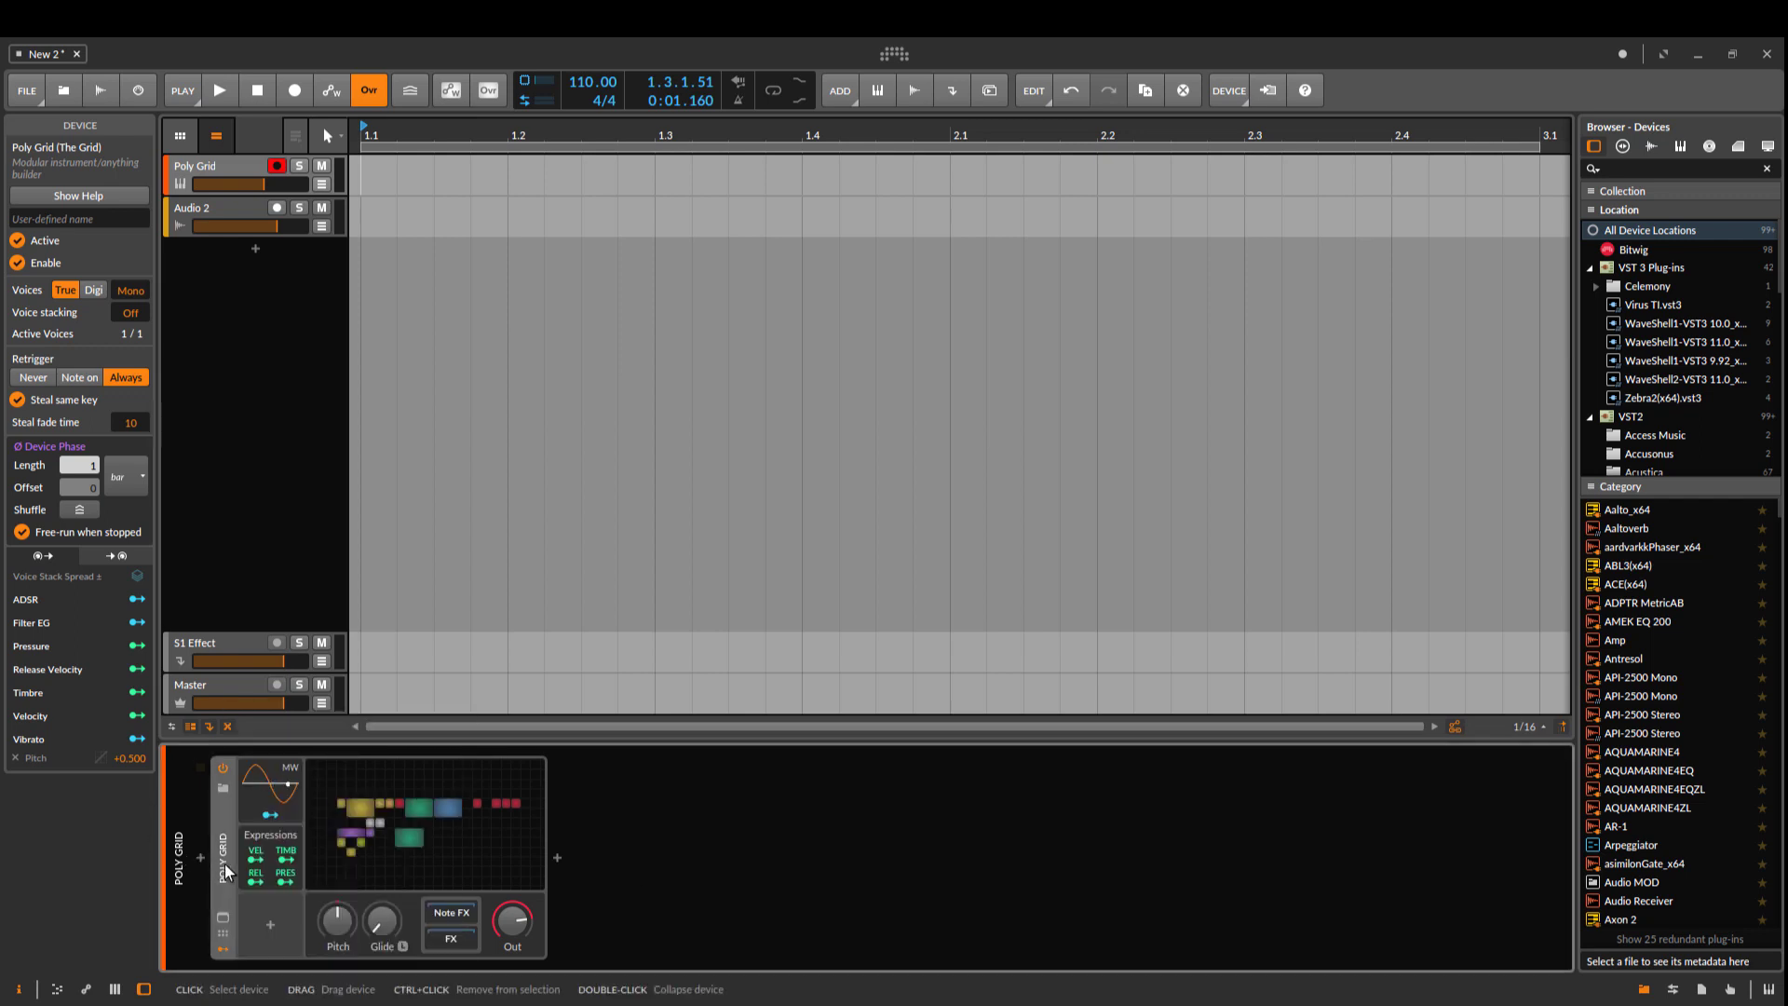
key(Delete)
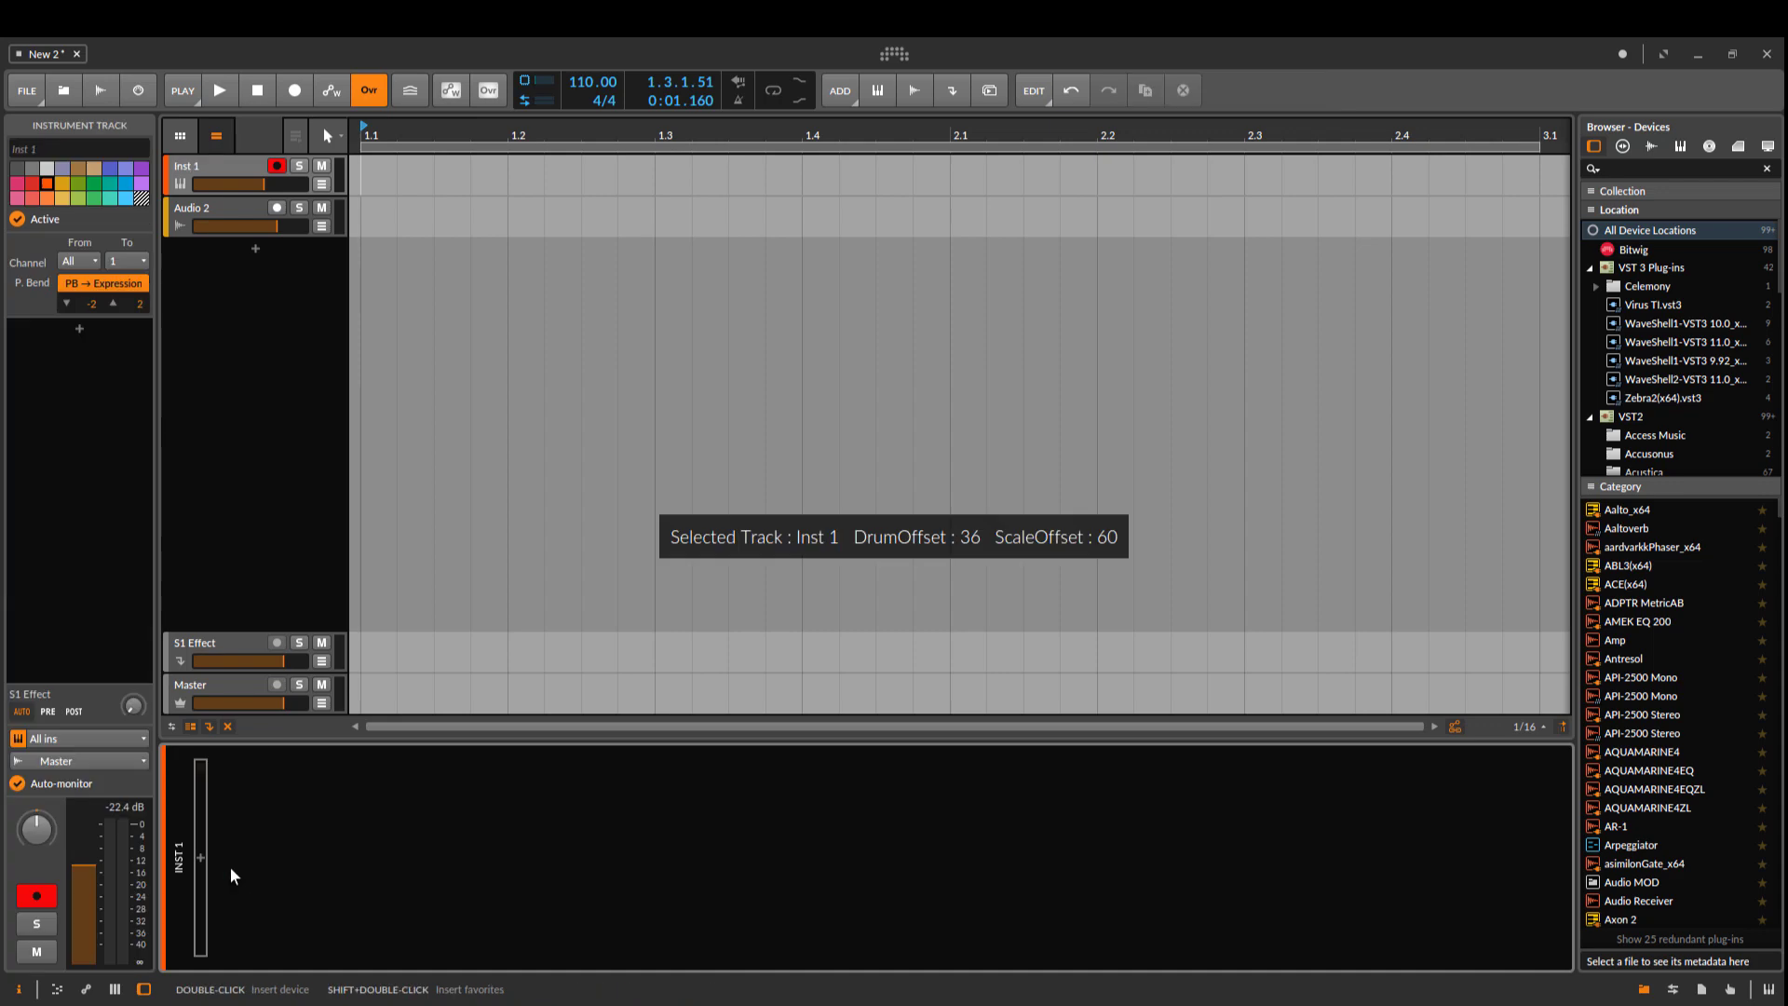
double_click(296, 863)
text(poly)
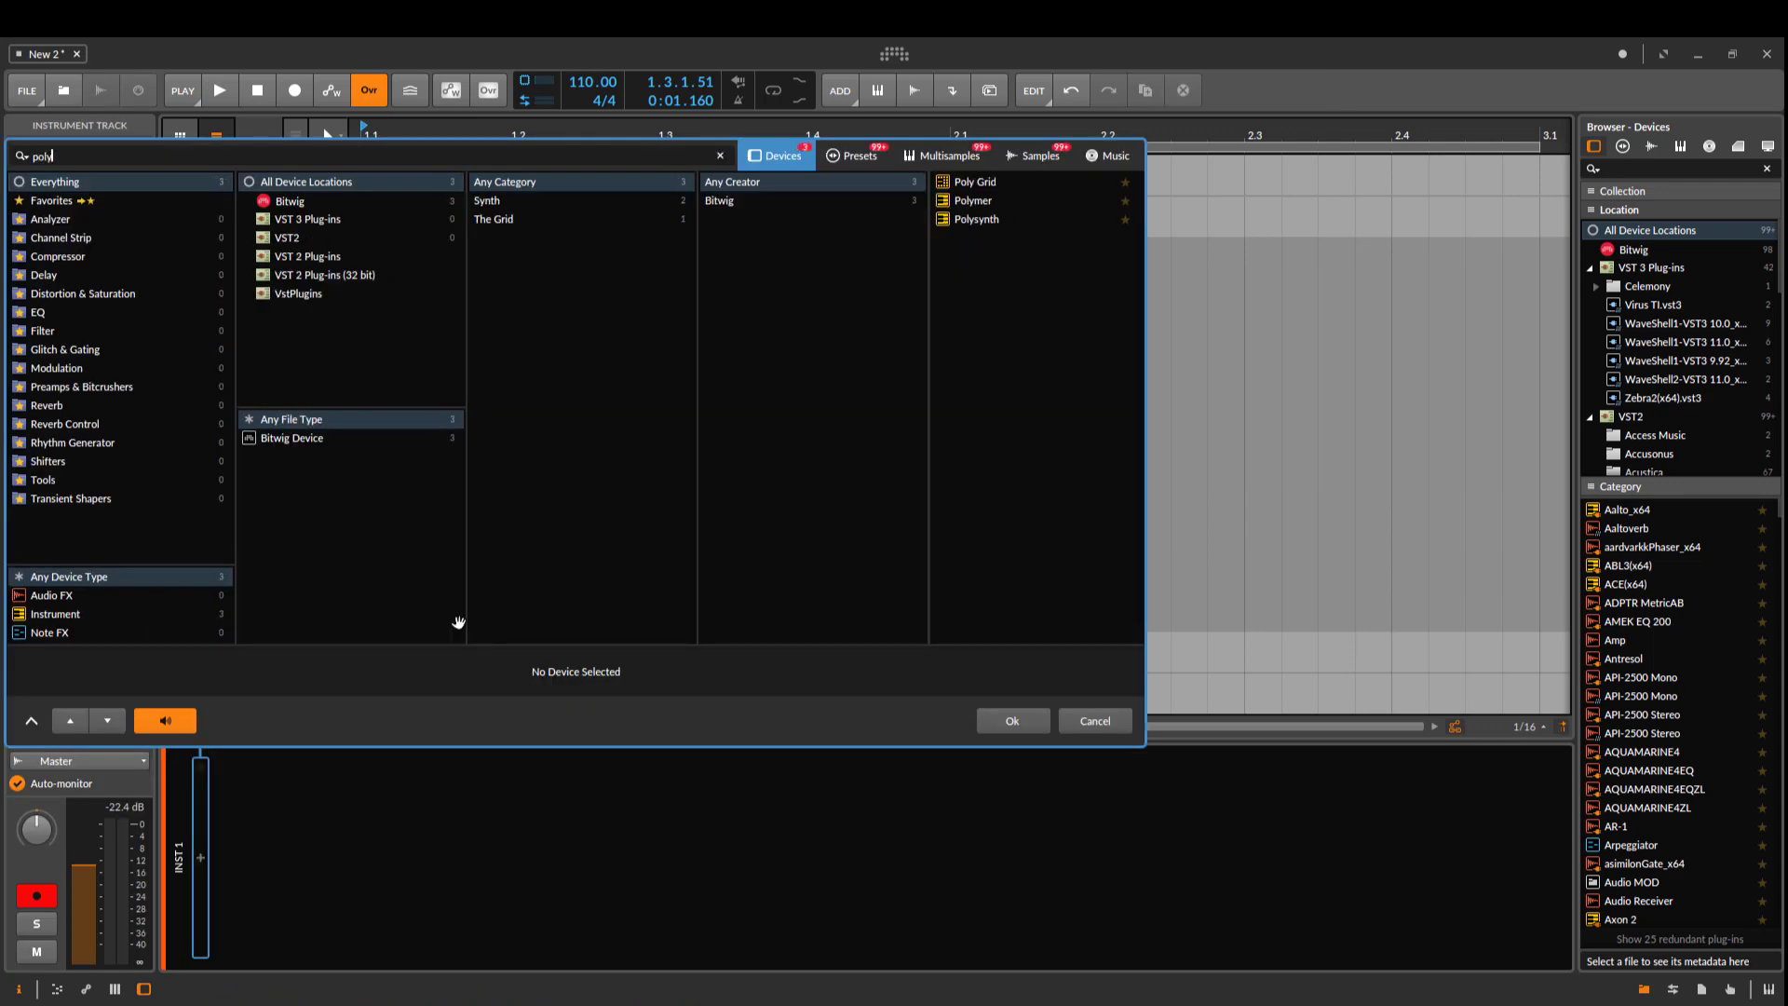
double_click(973, 200)
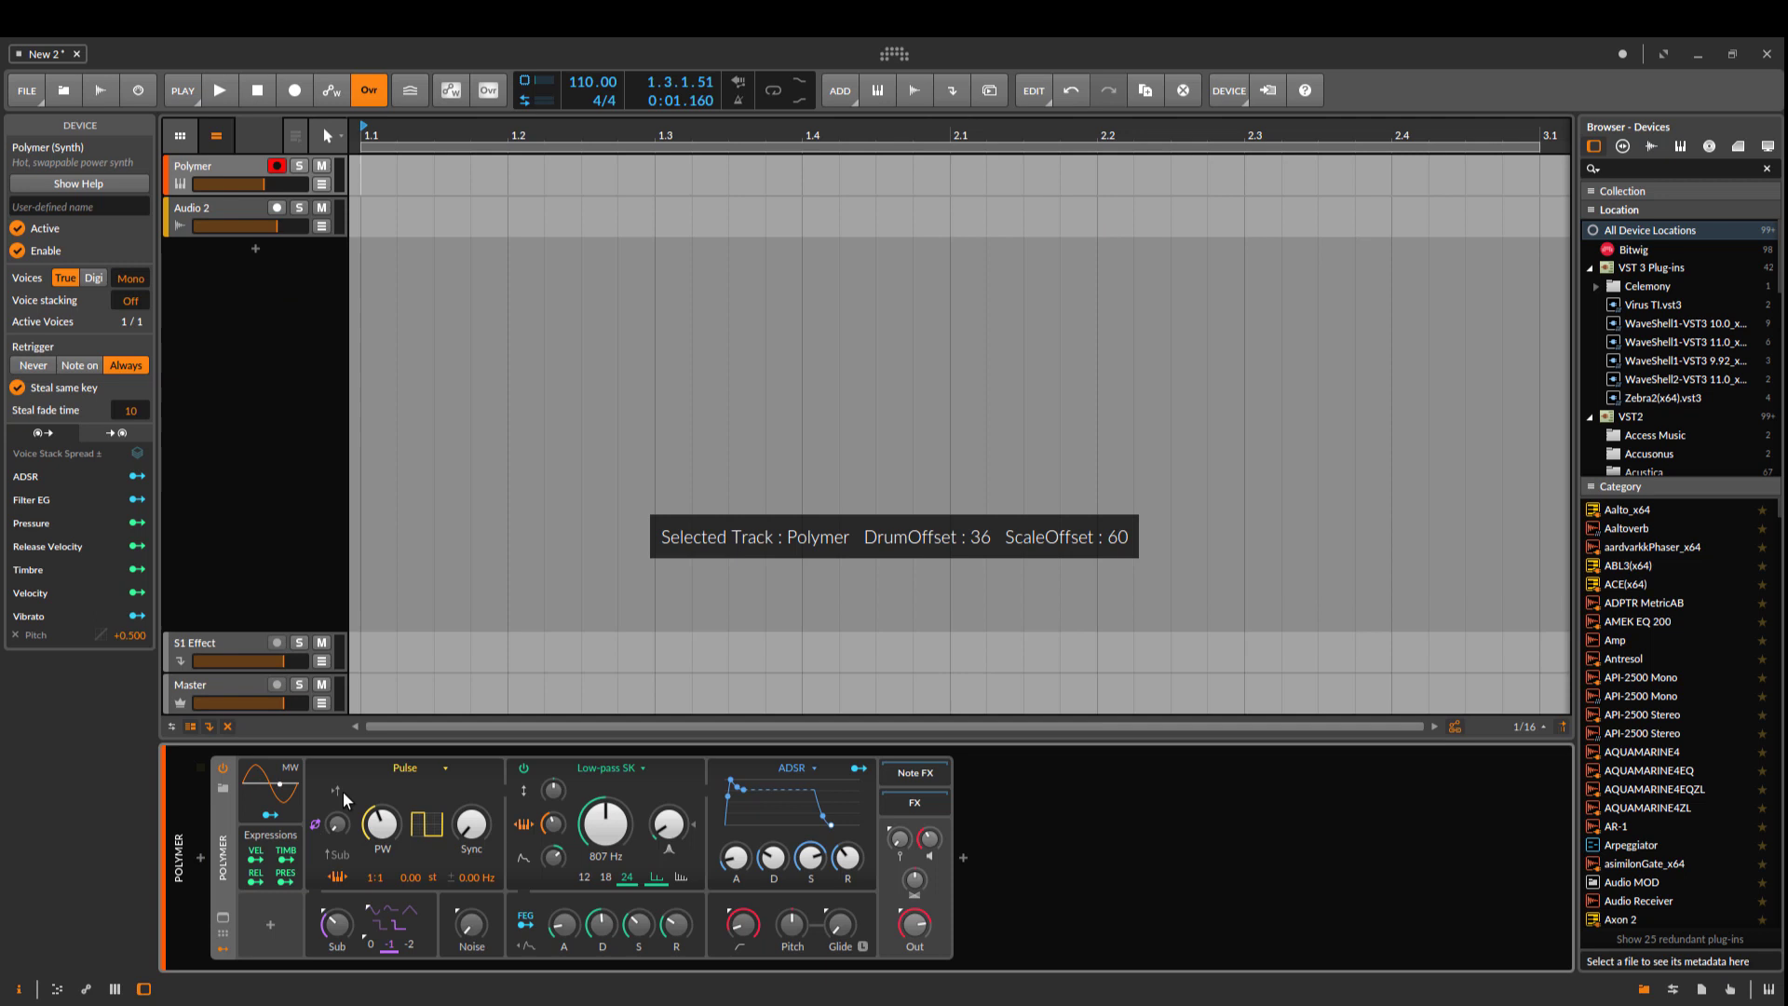
Raise Polymer's low-pass filter cutoff from 807 Hz to 10.5 kHz.
right_click(227, 841)
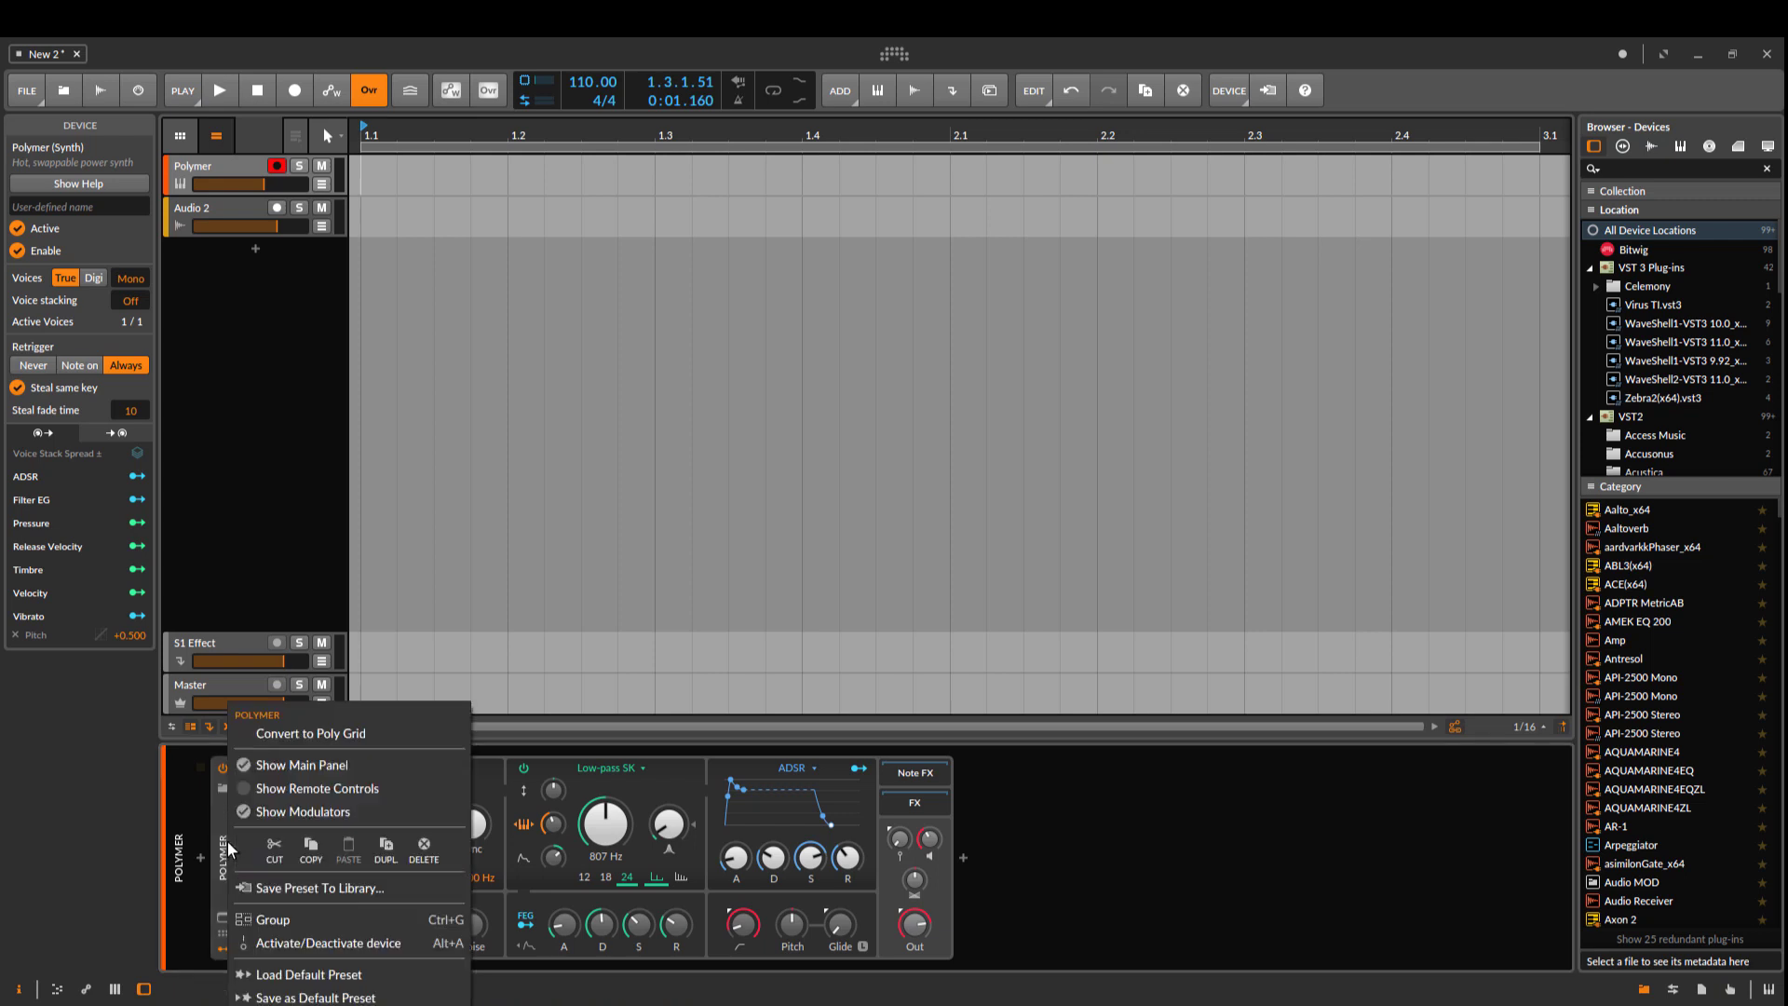
click(1043, 847)
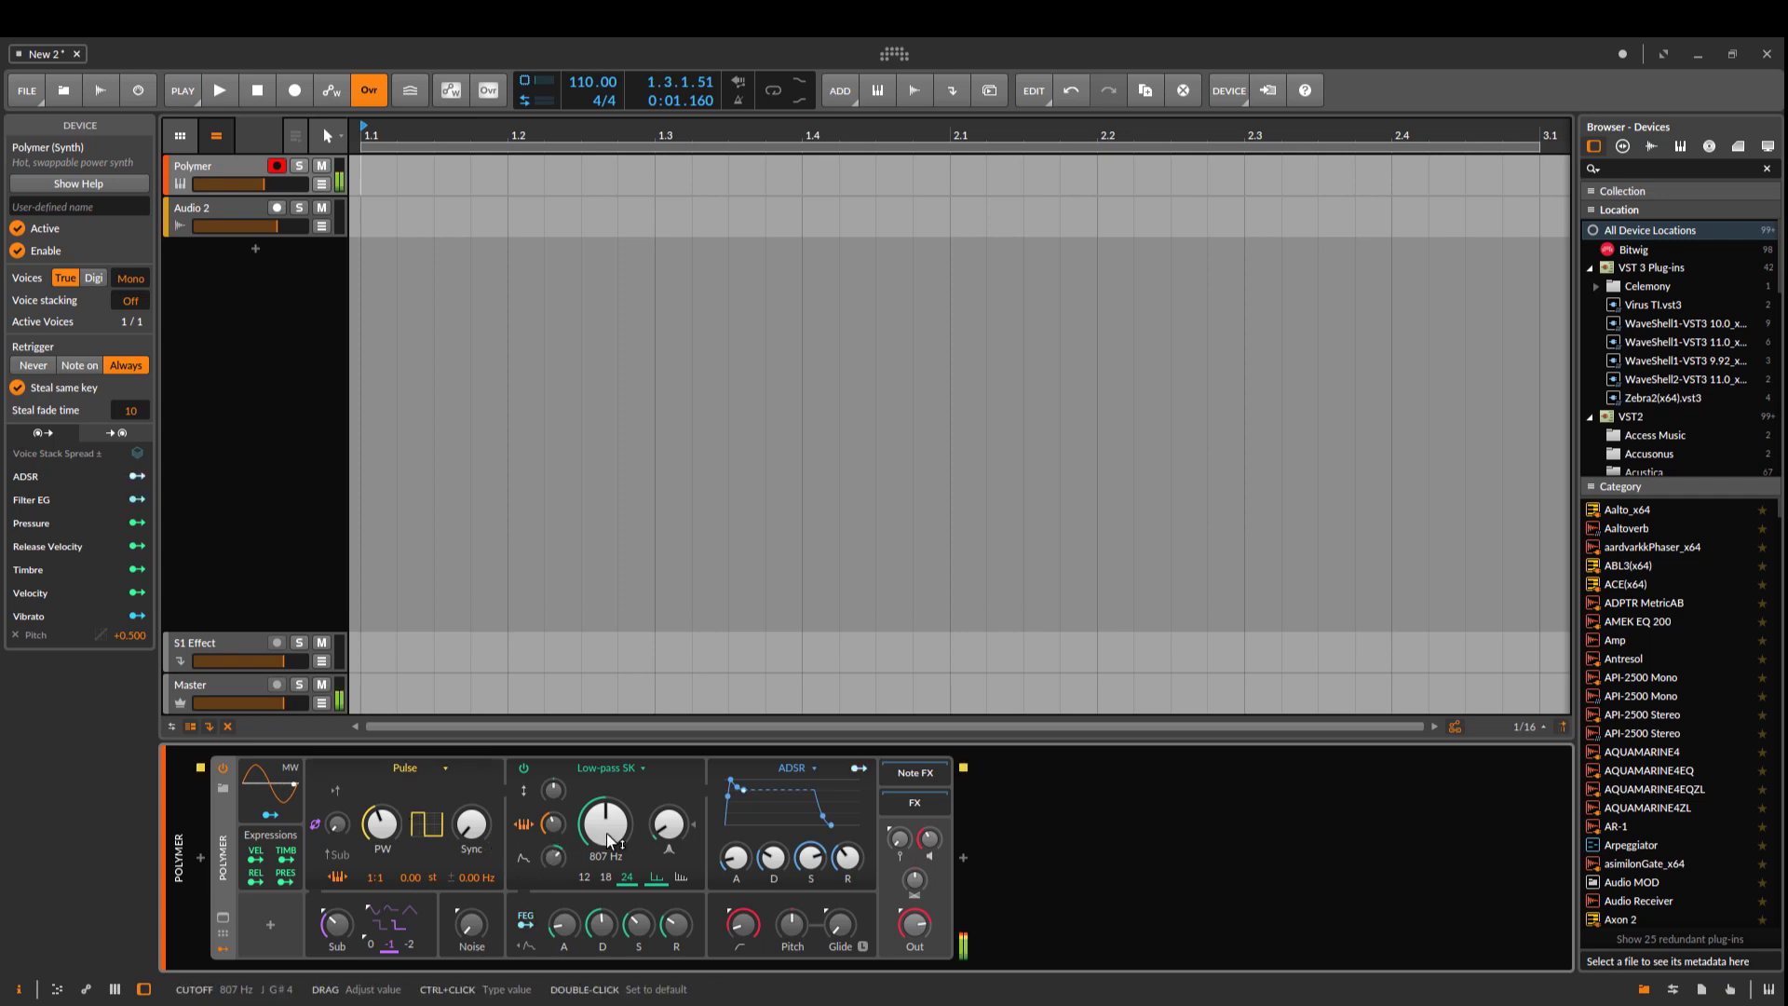
drag(606, 834, 606, 717)
Change Polymer's oscillator model from Pulse to Wavetable, loading Standard Four.
click(413, 765)
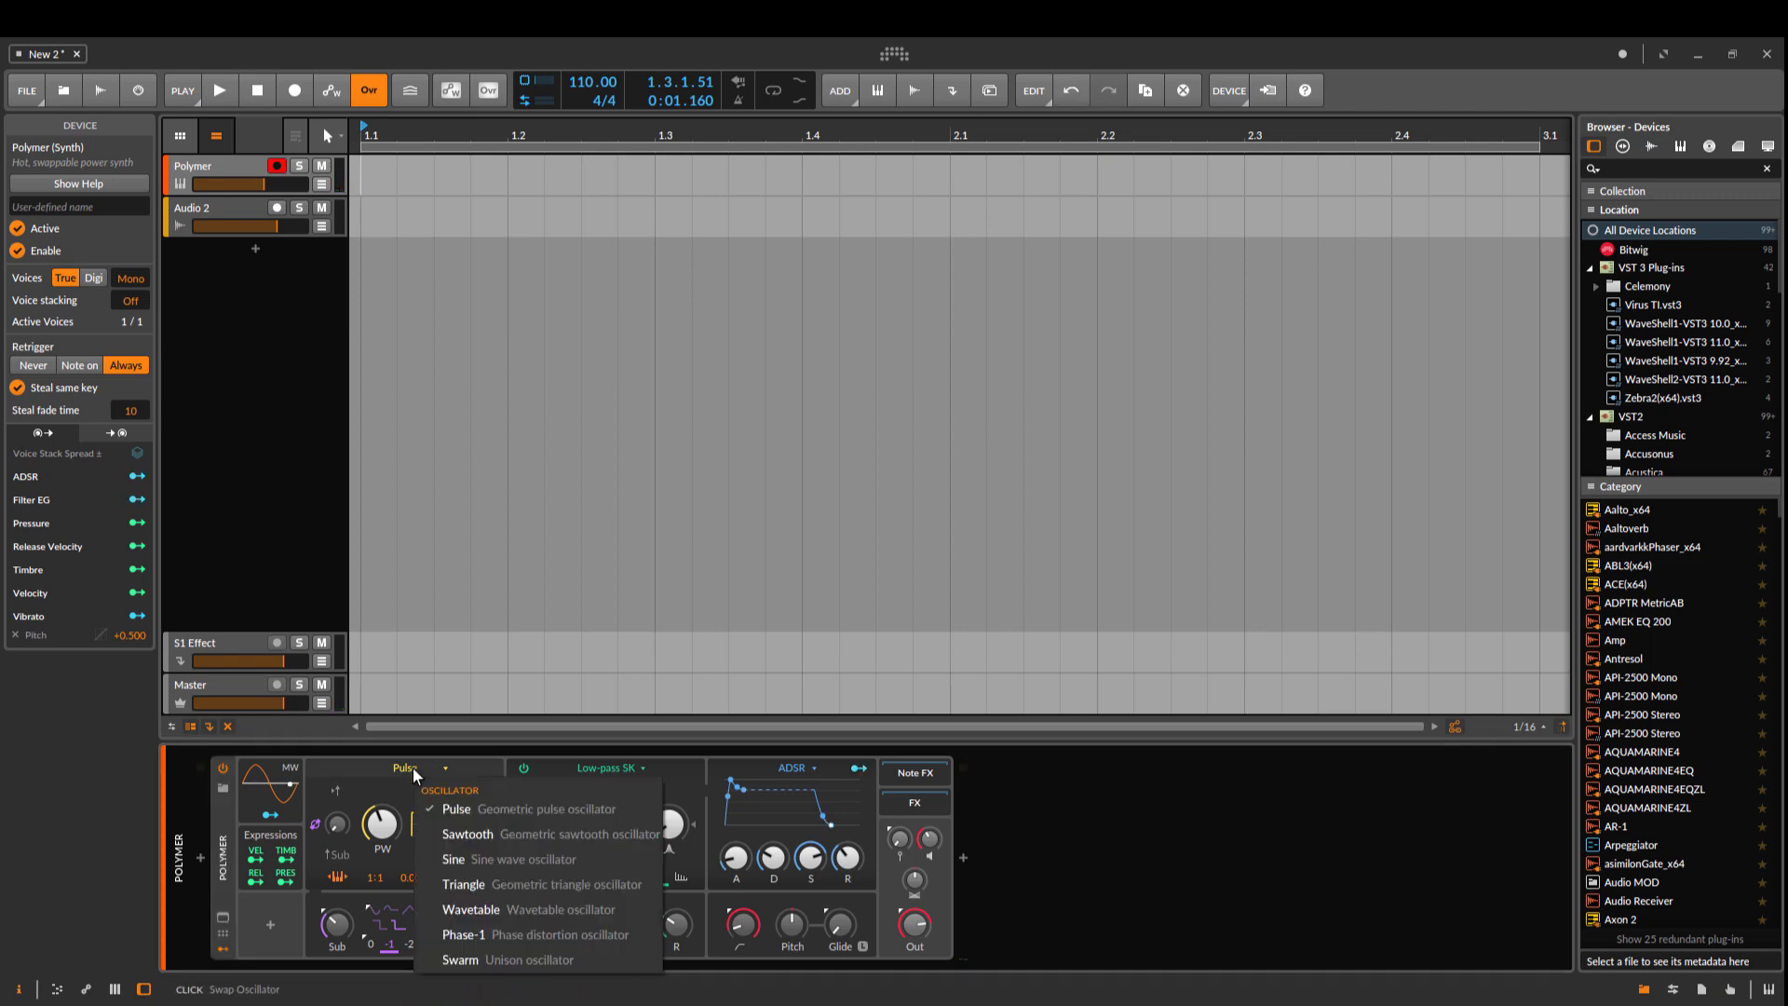
click(476, 909)
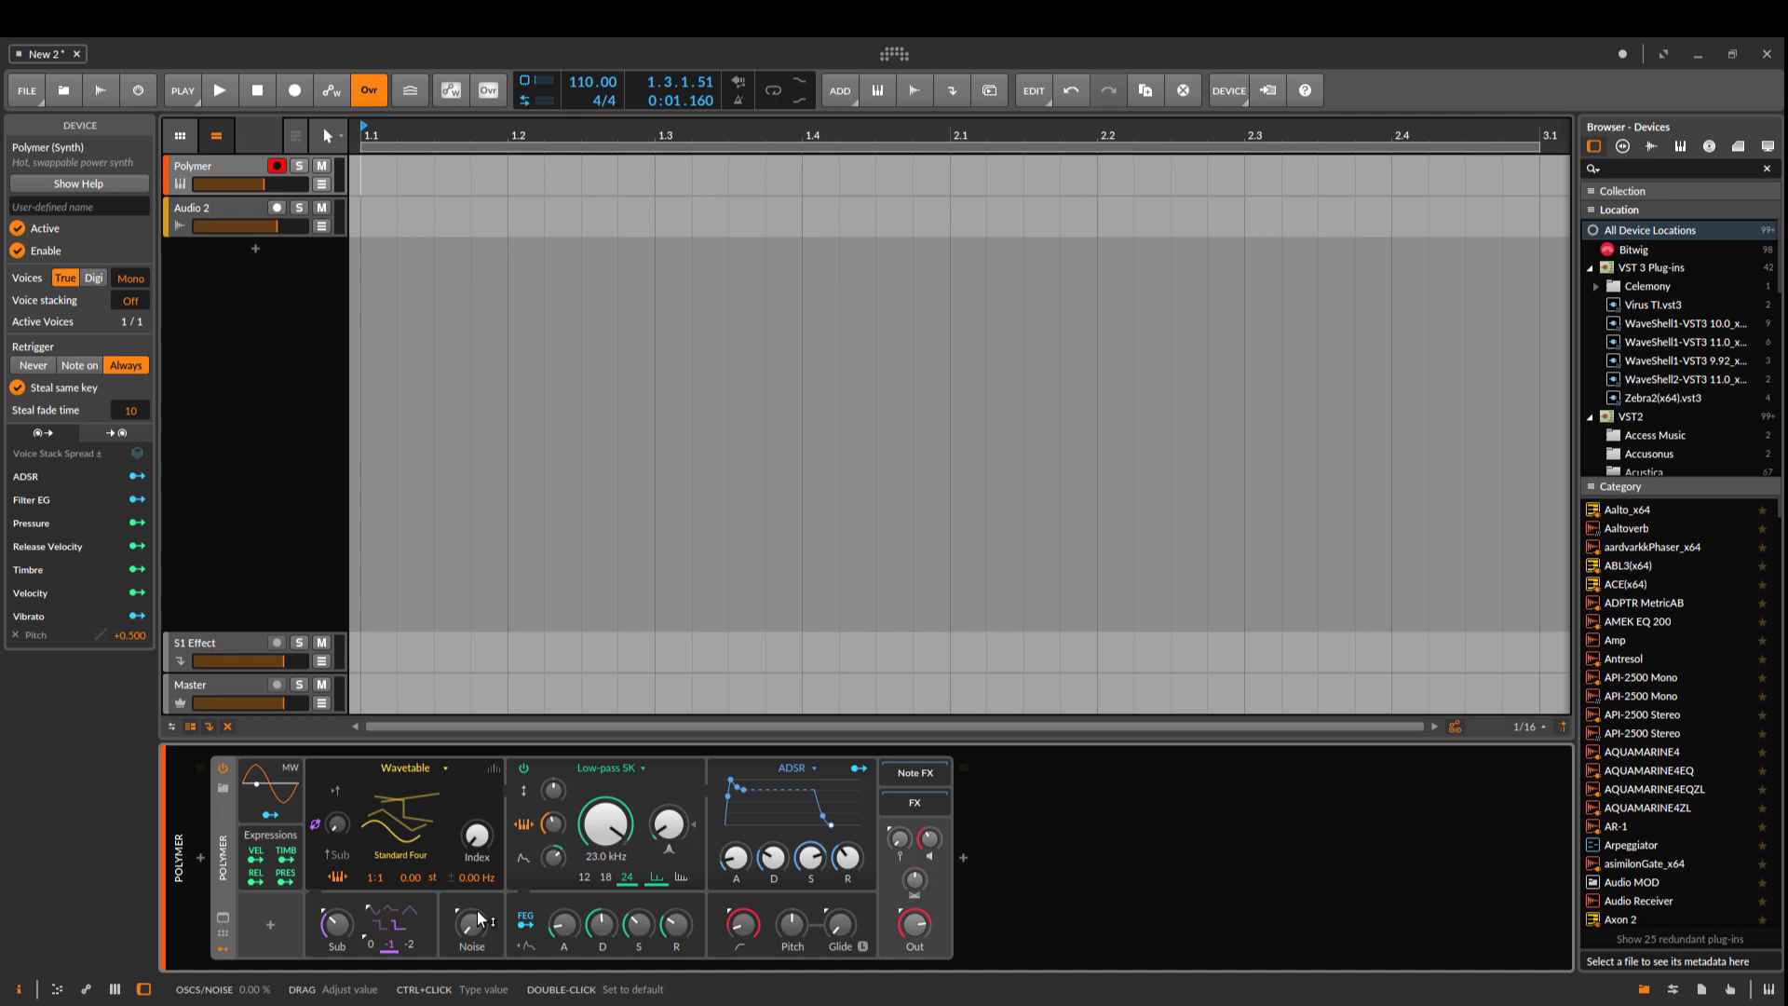
click(398, 855)
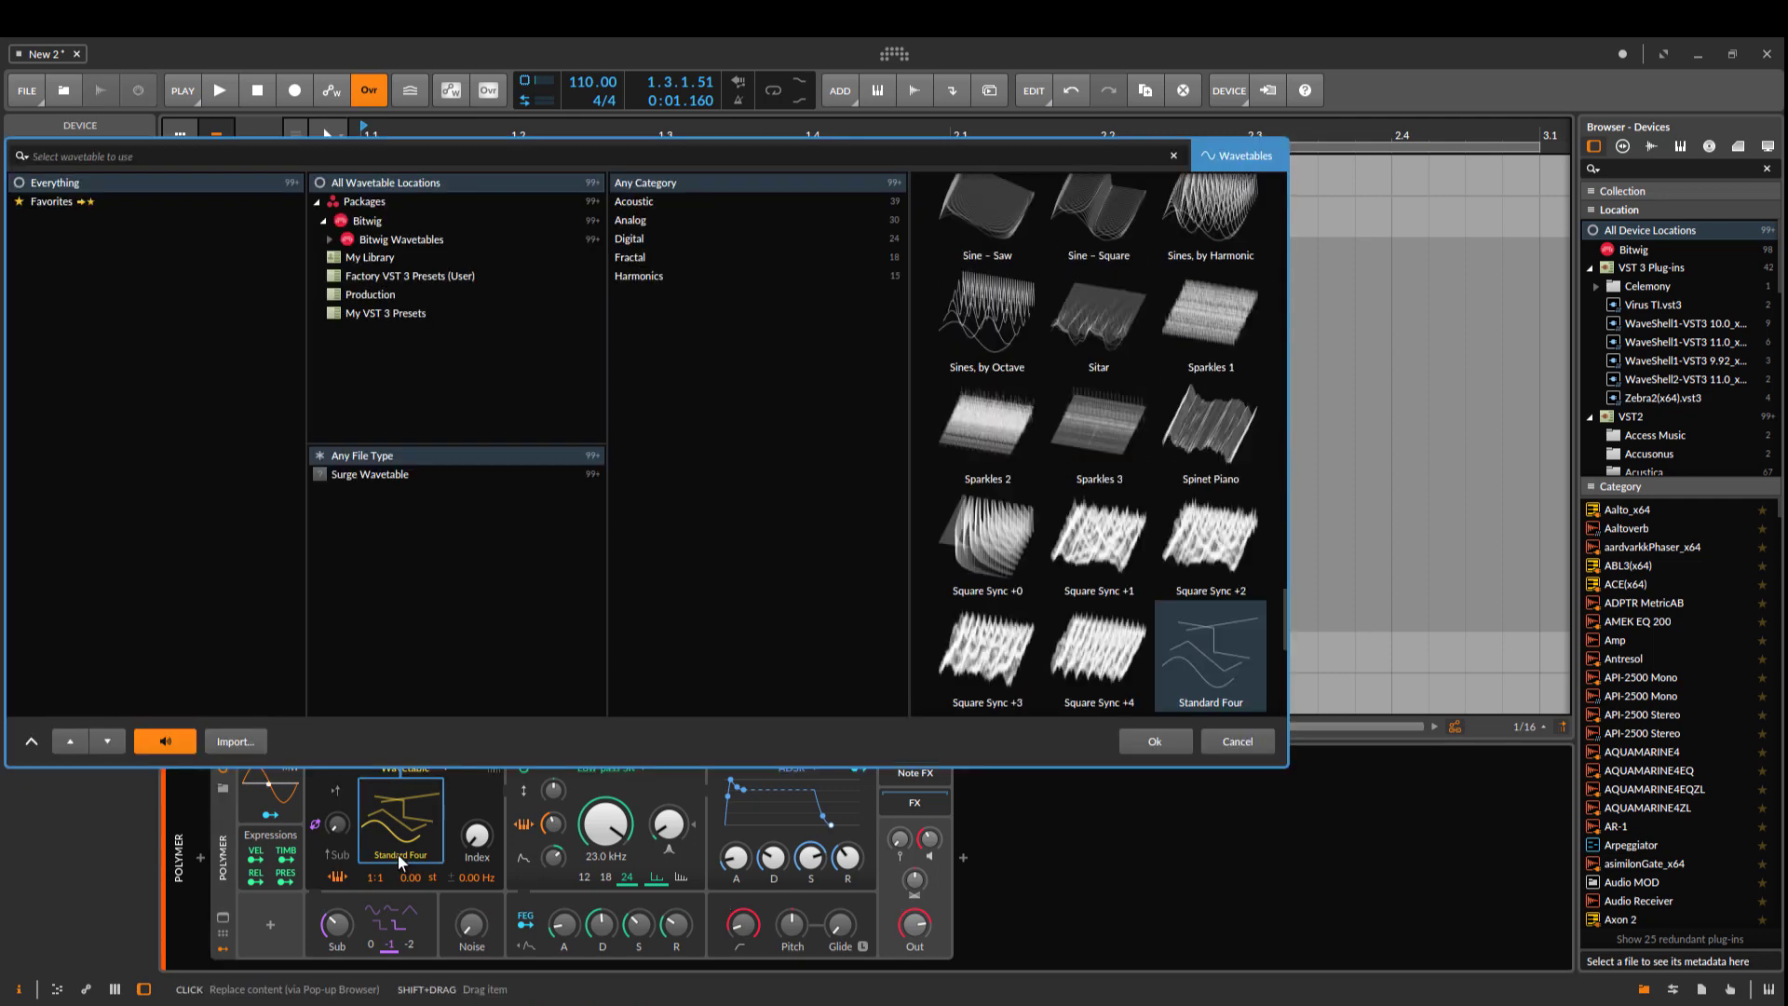
click(689, 202)
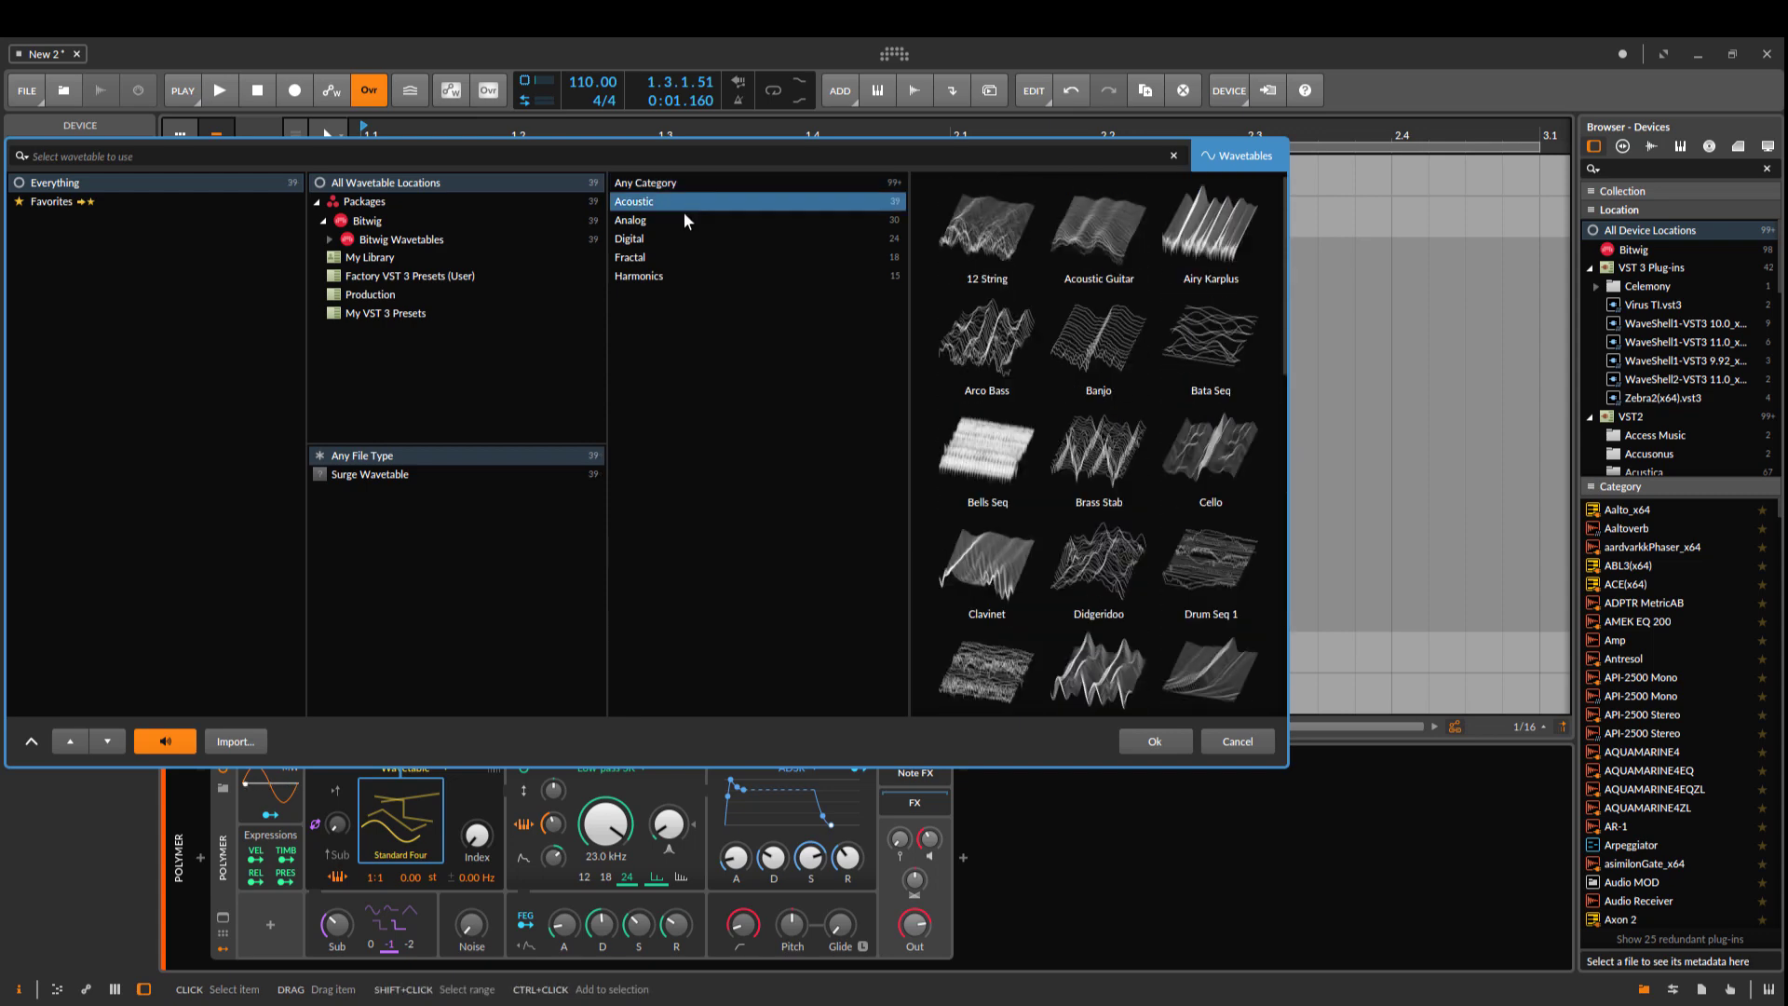
click(679, 220)
click(673, 238)
click(674, 258)
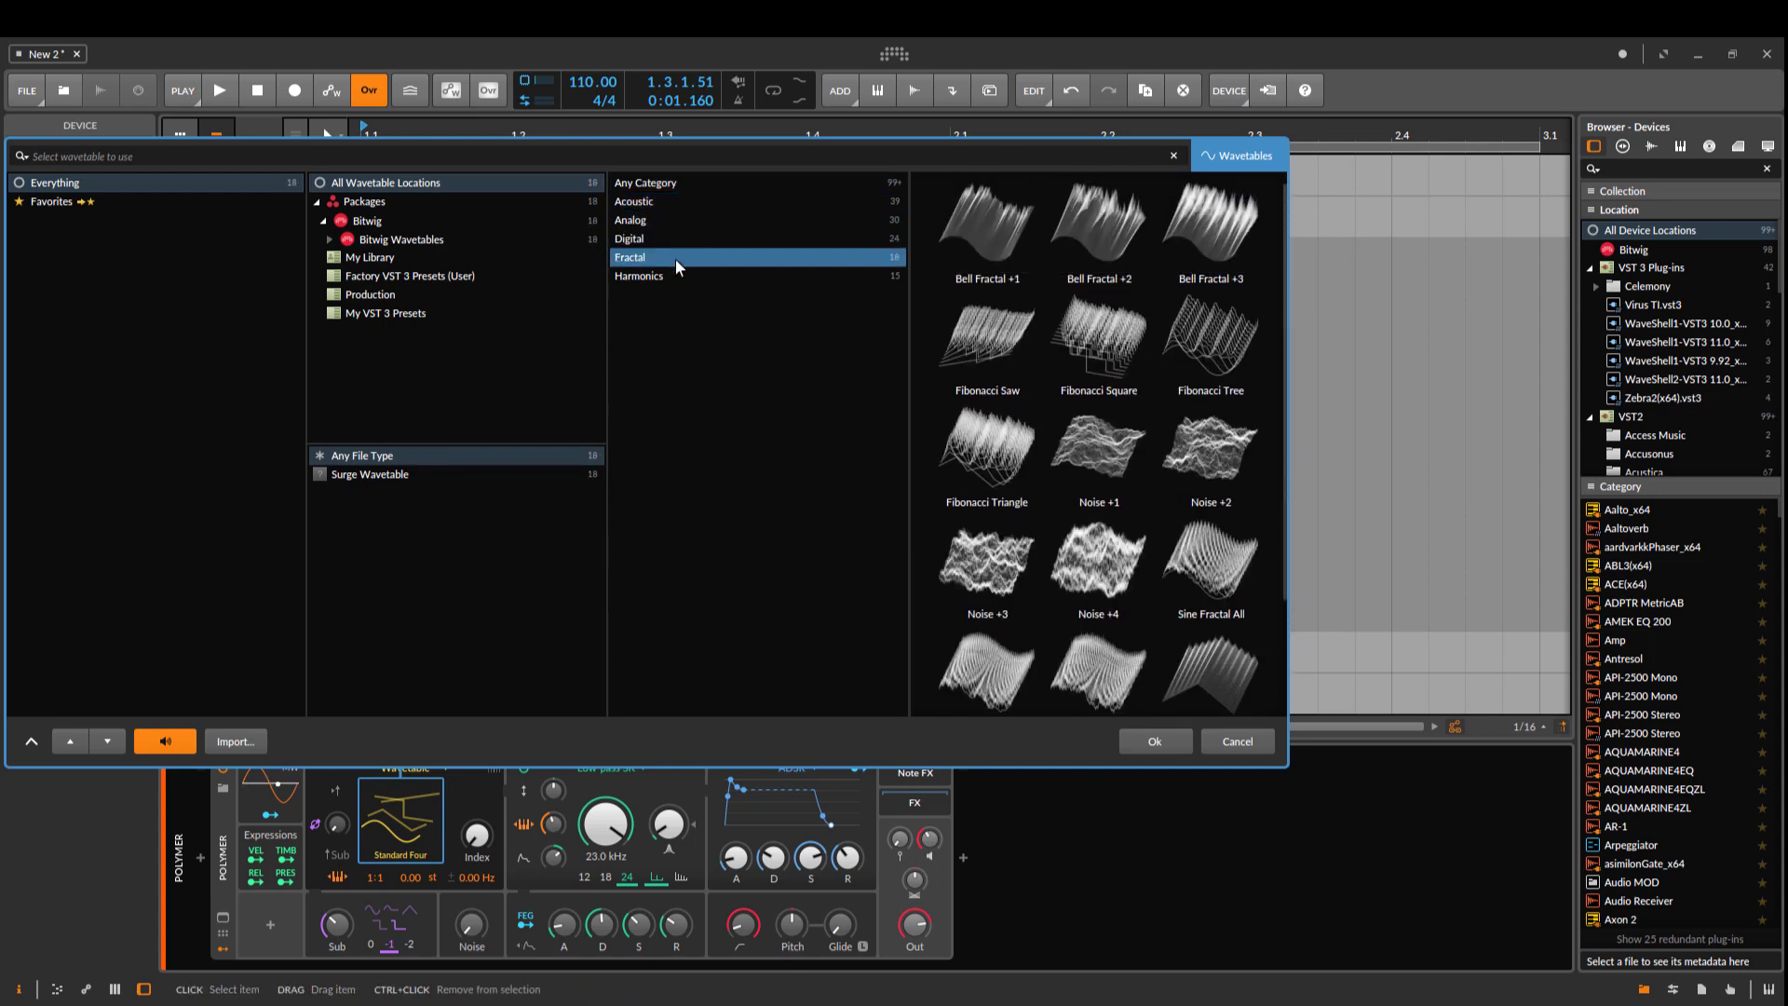
click(673, 275)
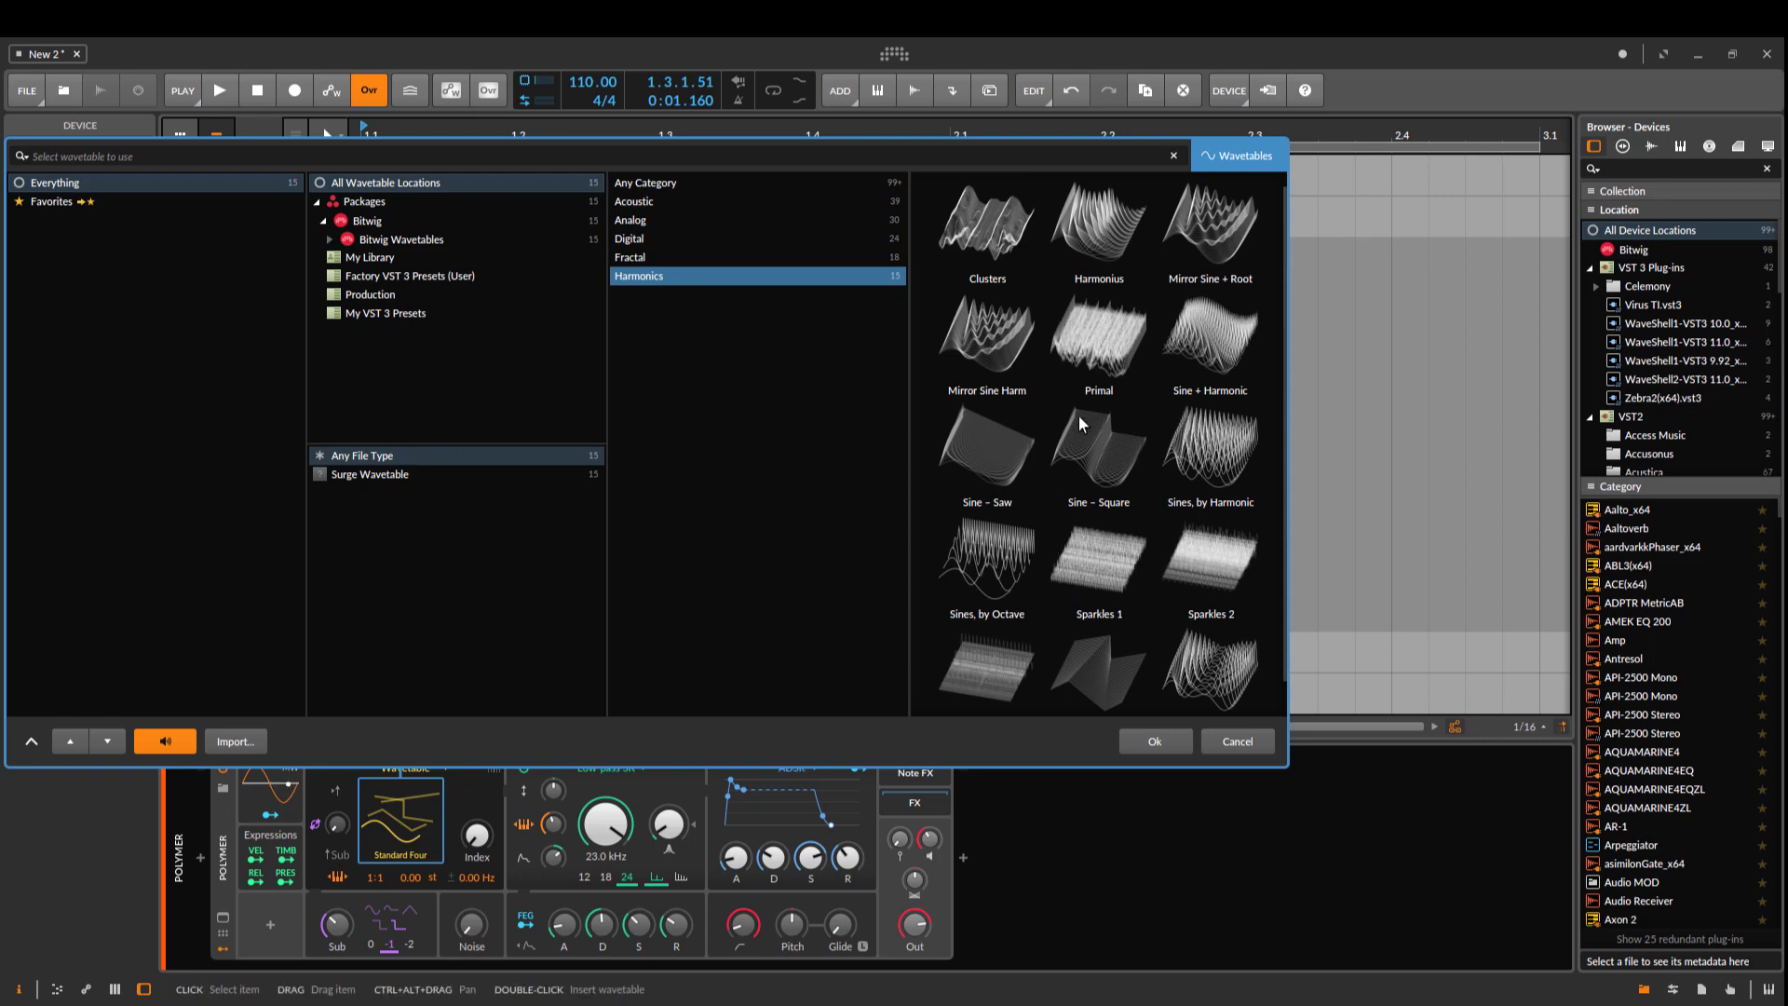
click(677, 240)
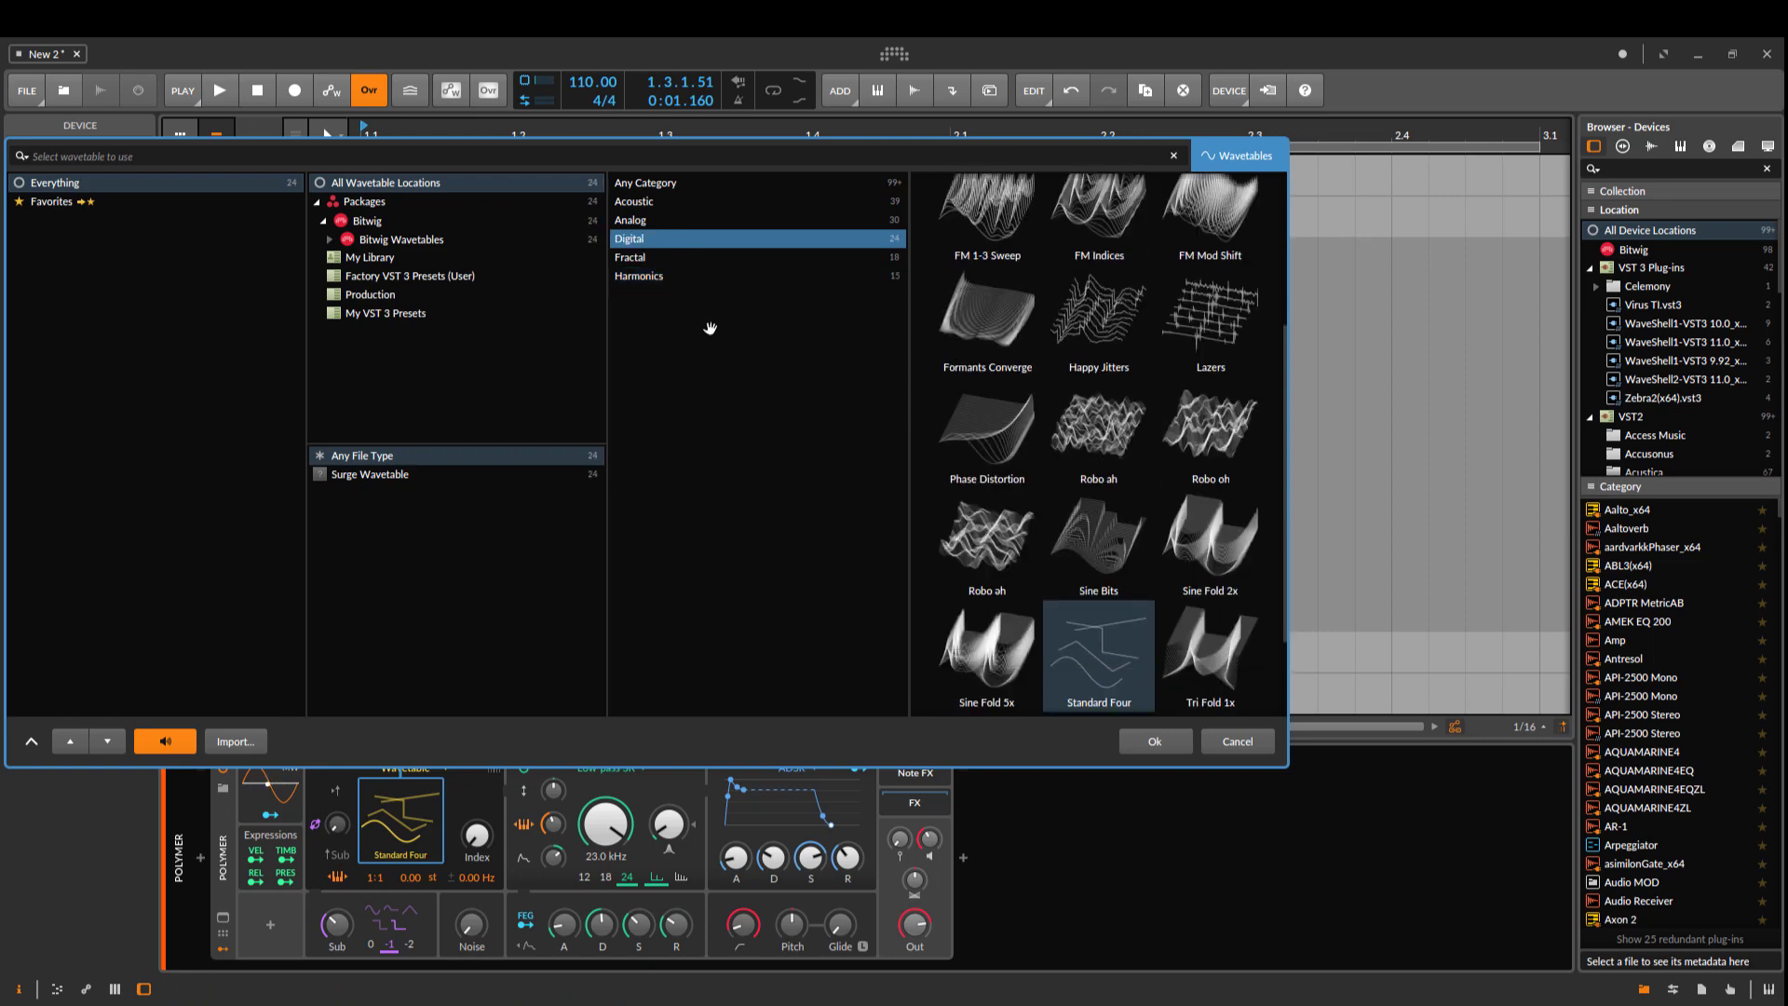
click(703, 202)
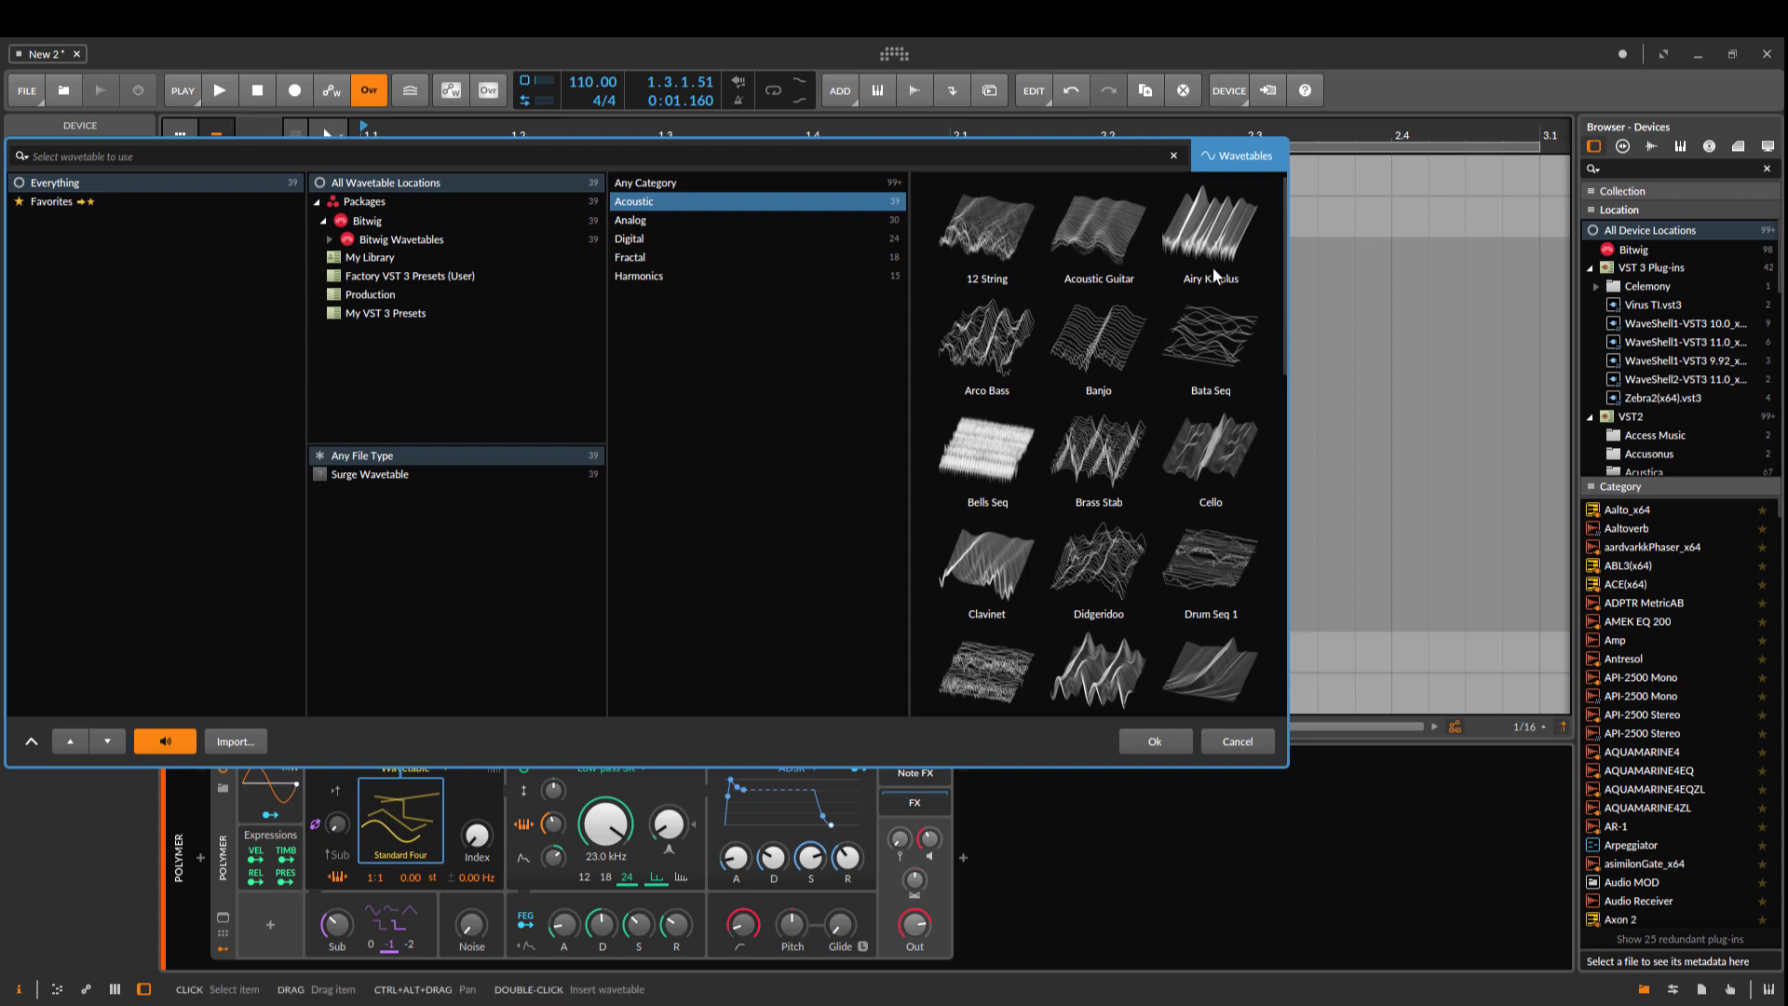
click(667, 253)
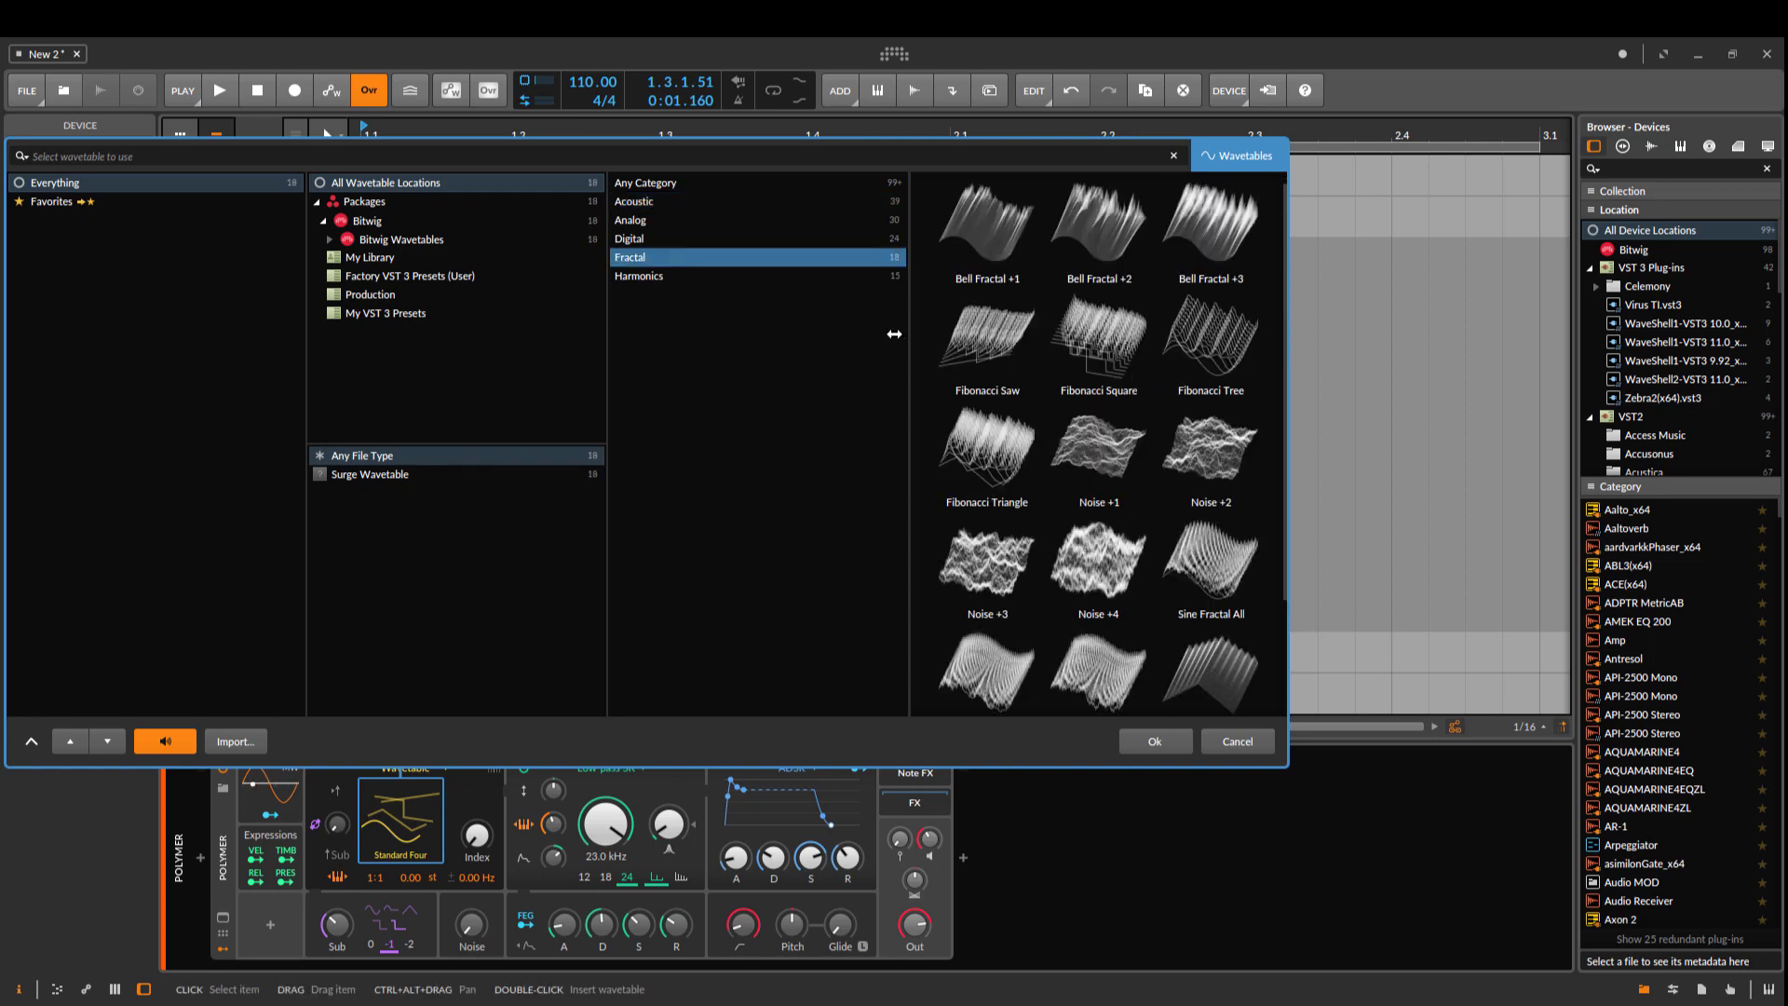
click(686, 279)
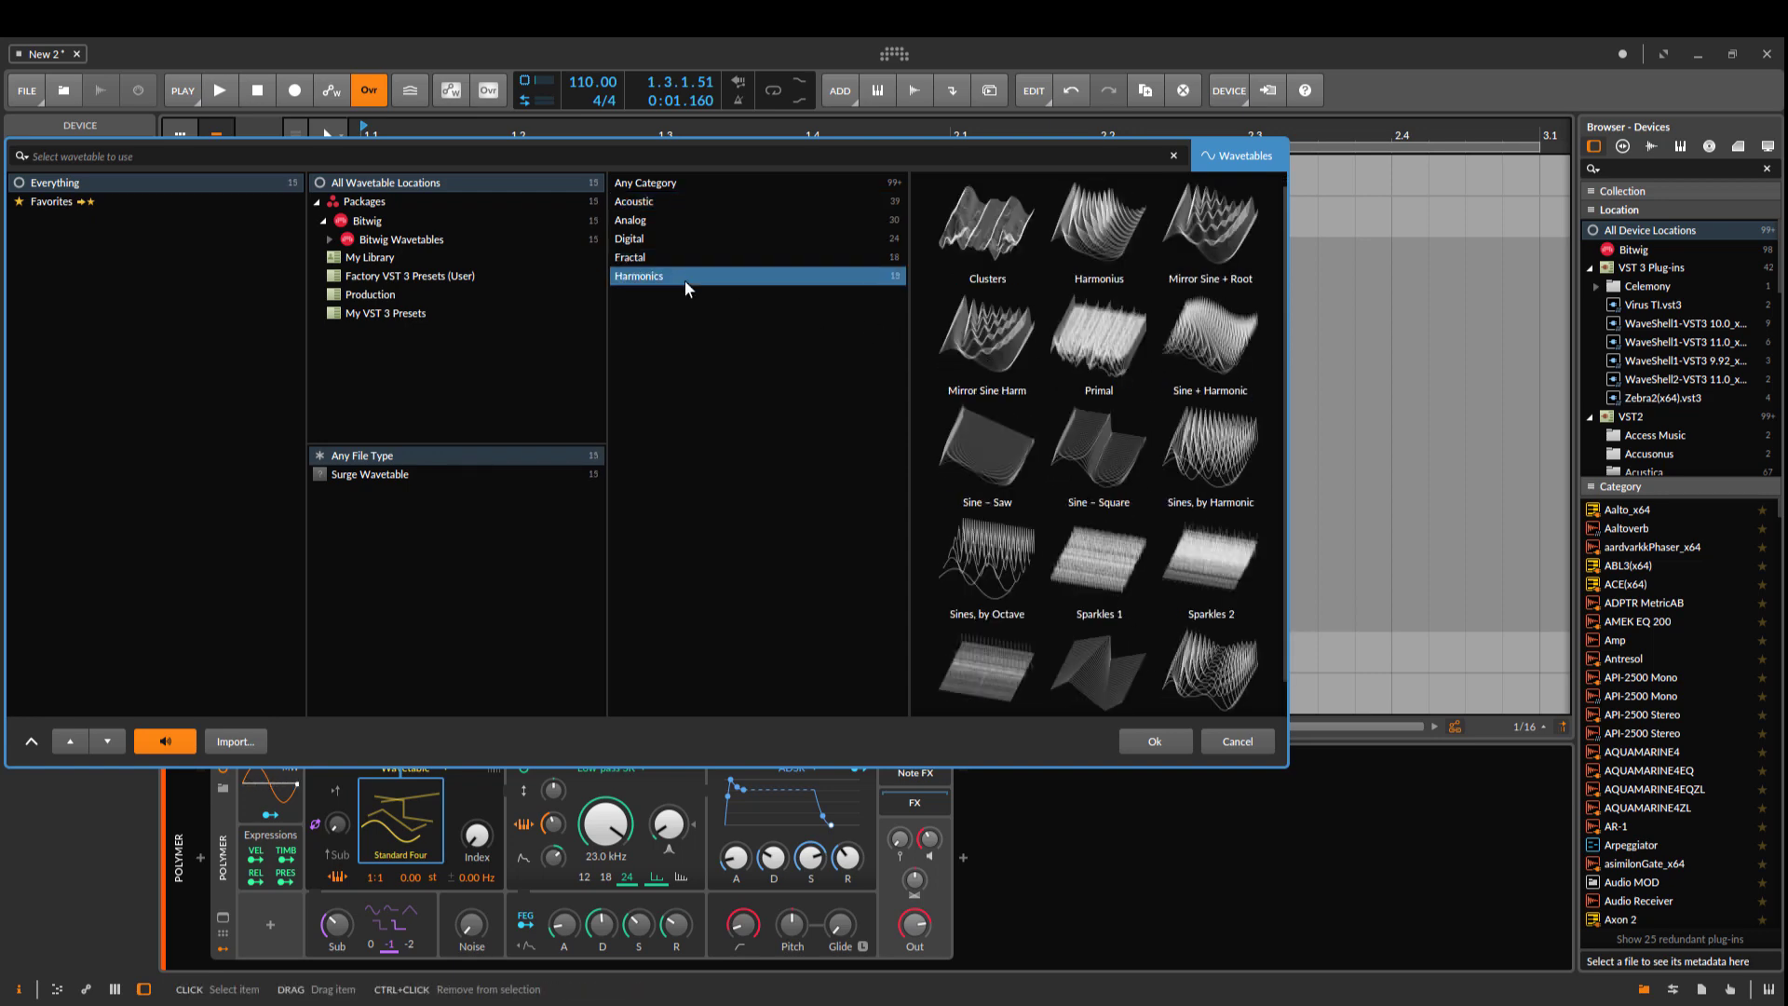
click(1237, 741)
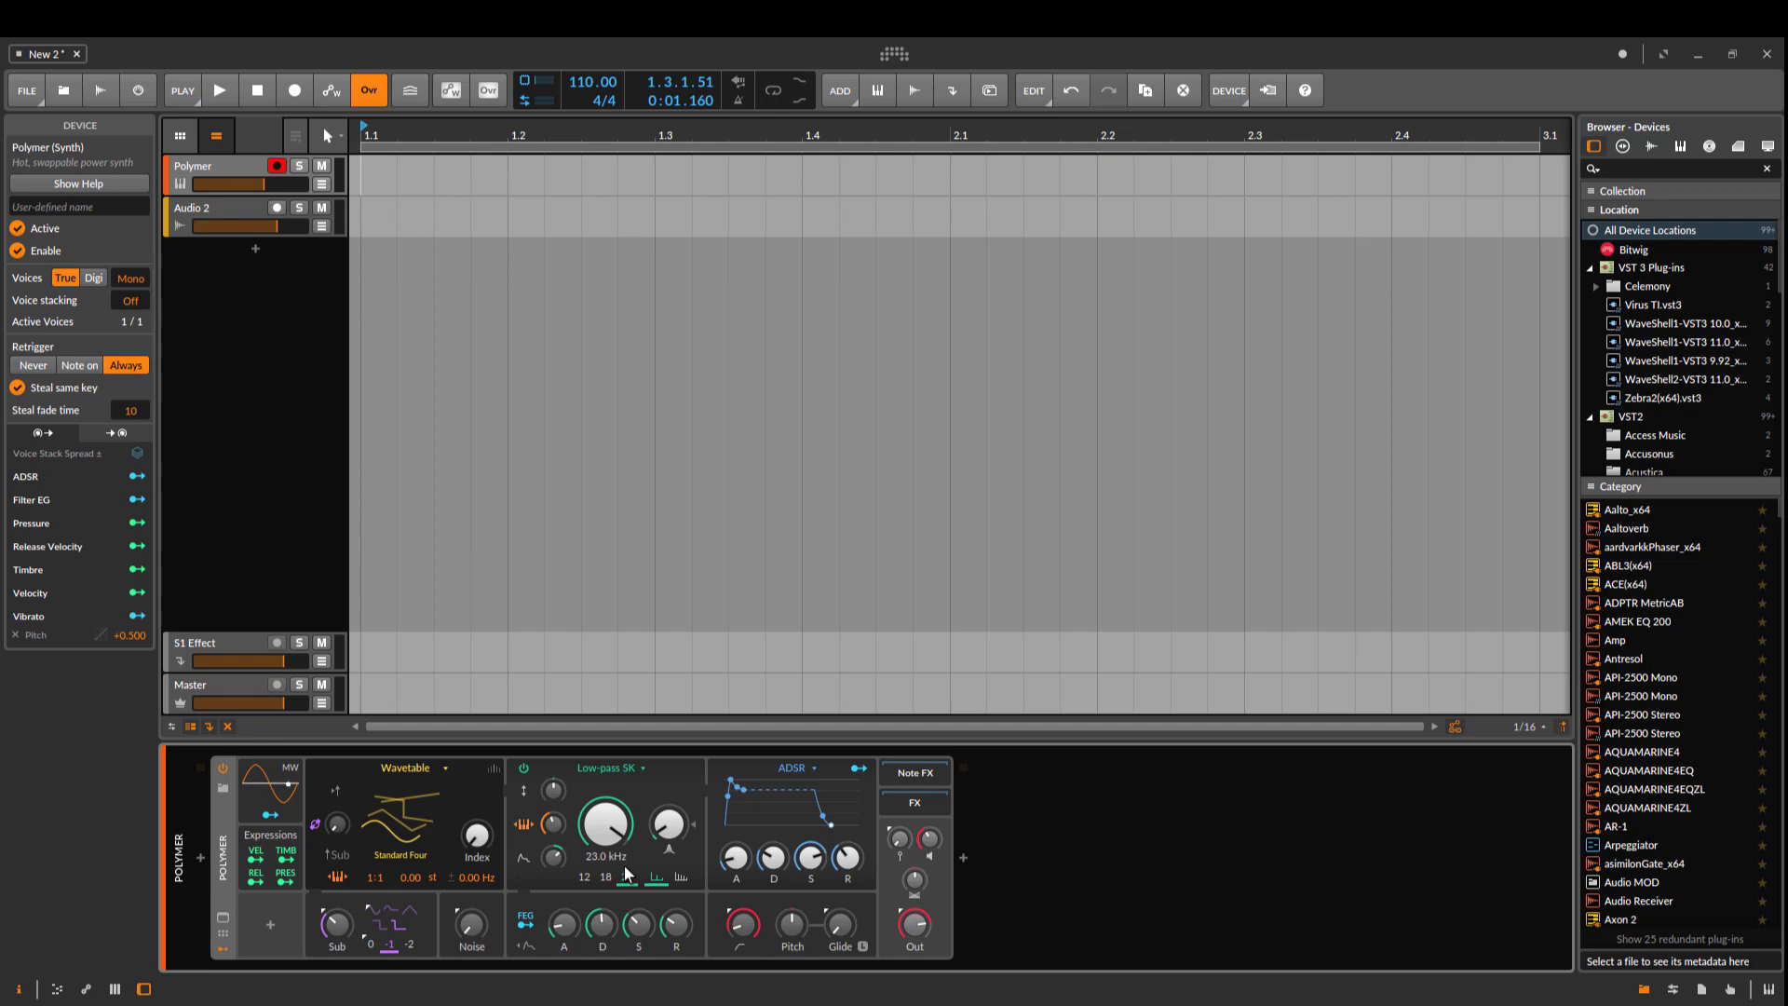
Open Polymer's F1 help overview, scroll through it, and raise the wavetable Index knob.
key(F1)
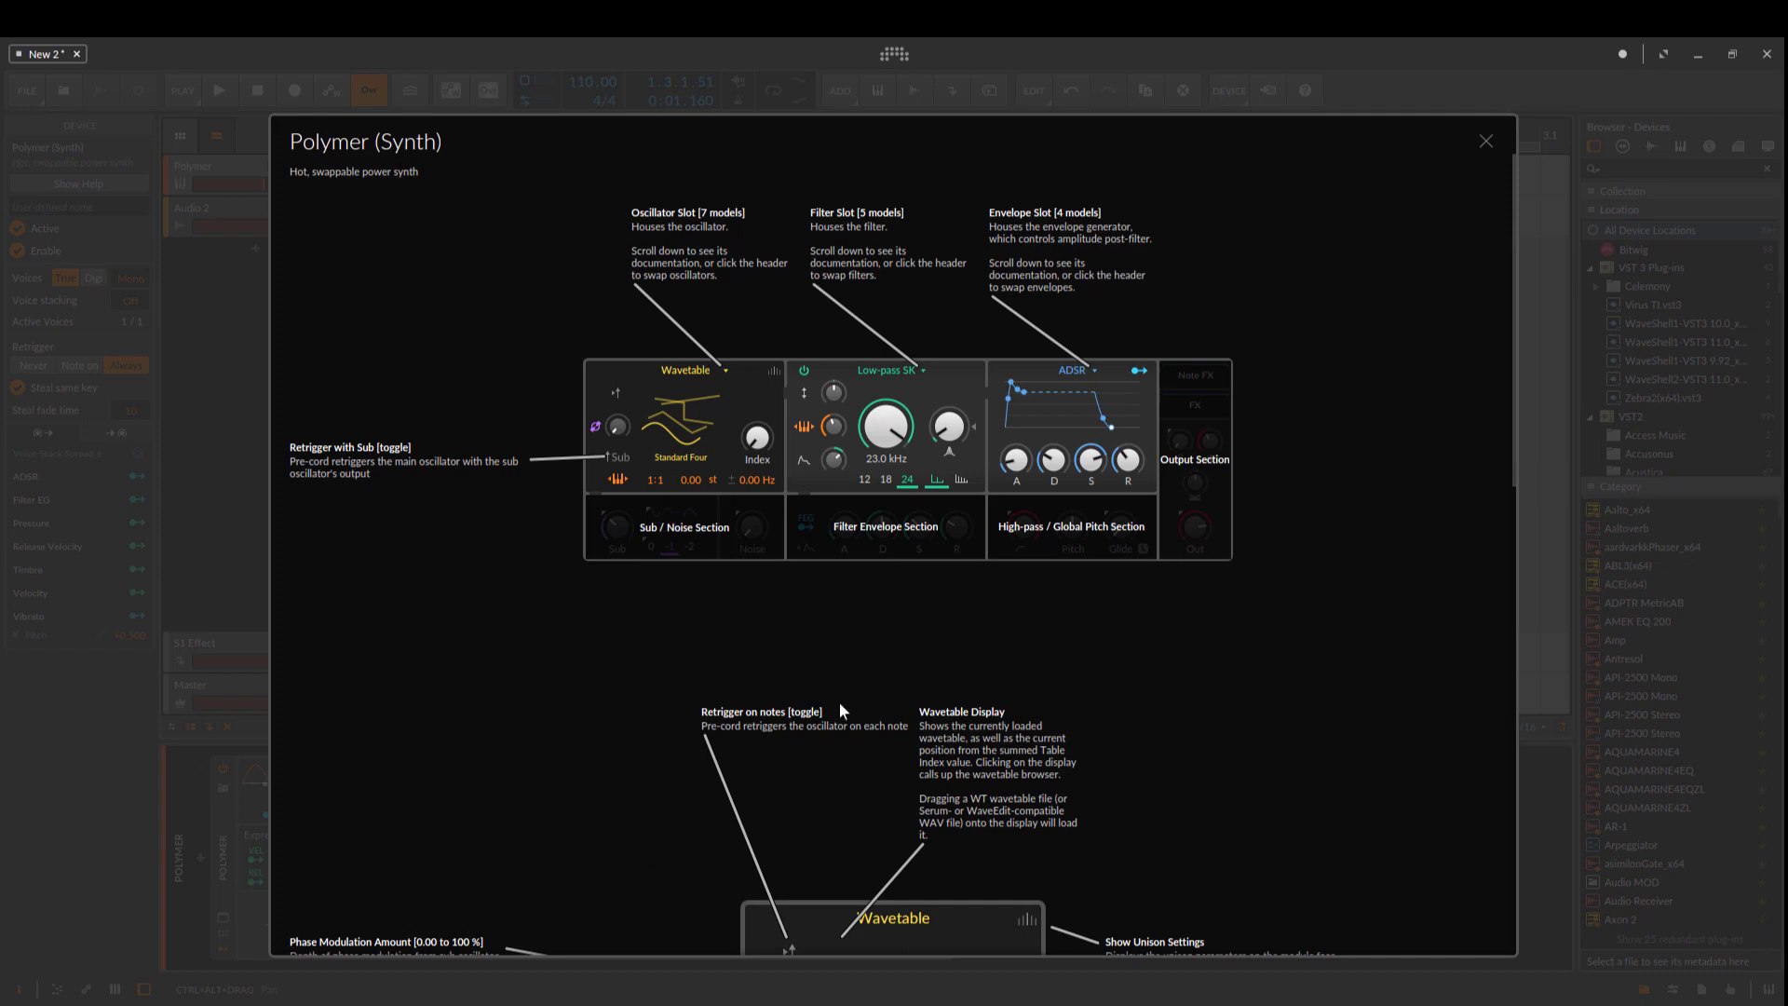
scroll(1158, 540, down, 8)
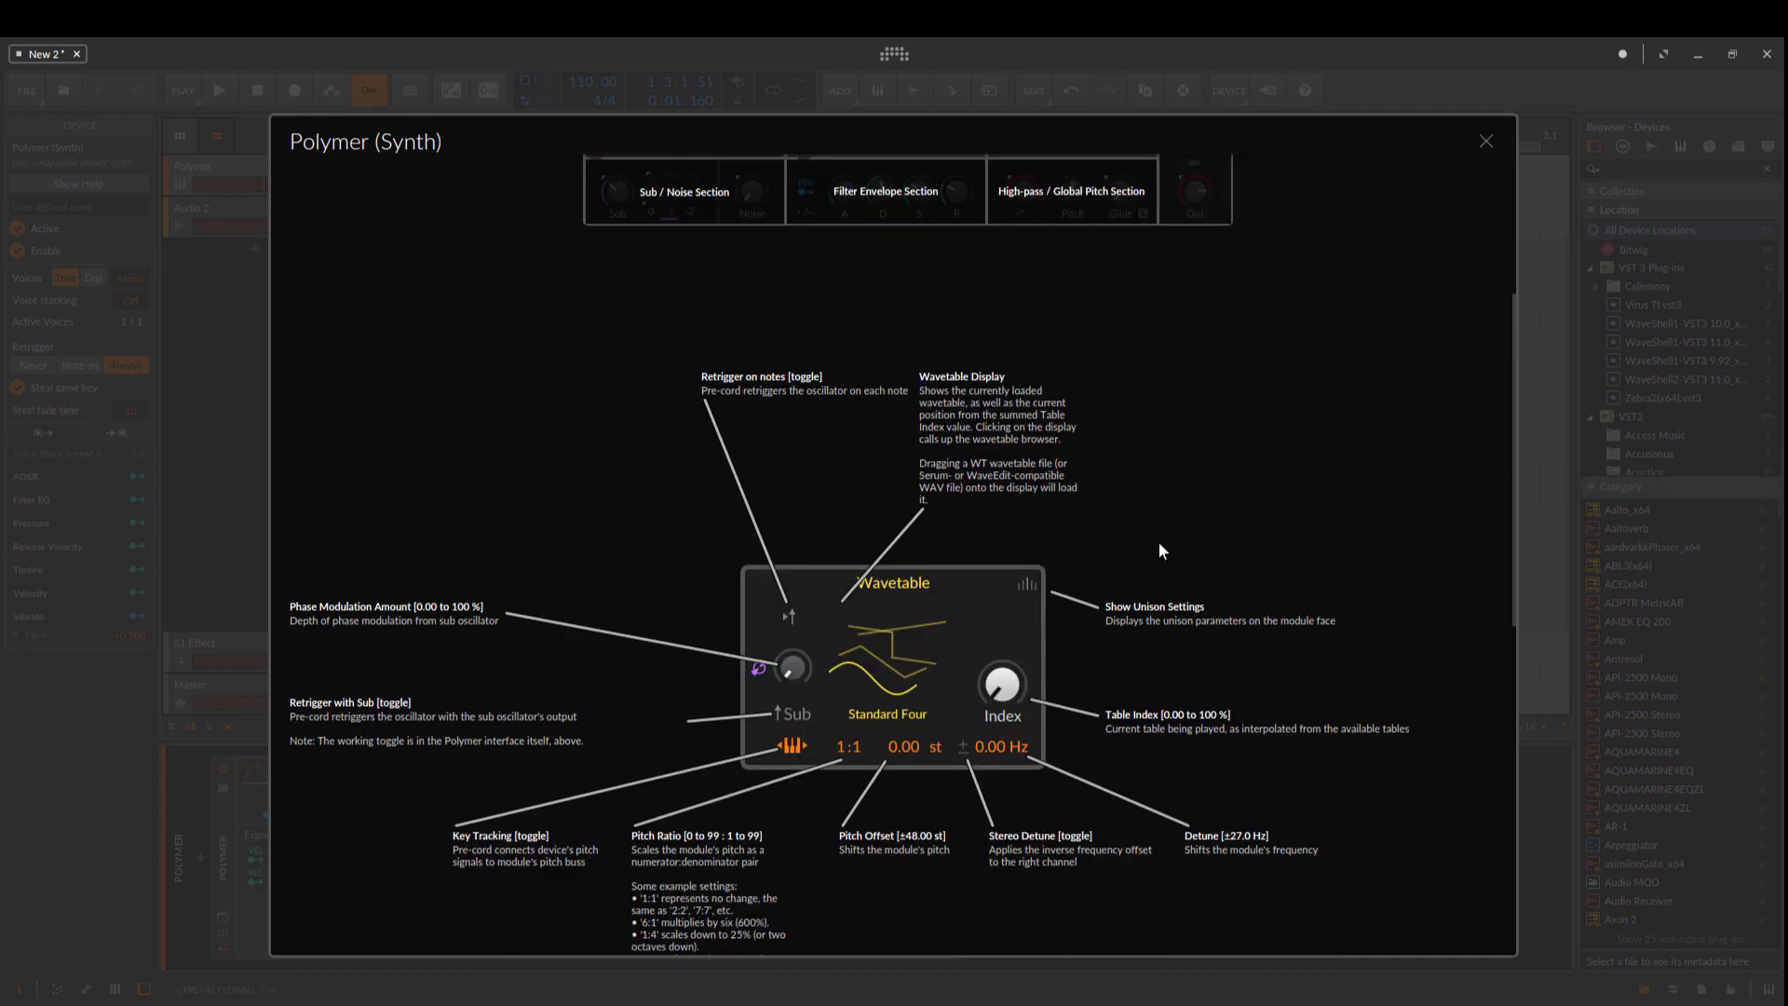
scroll(1148, 607, up, 8)
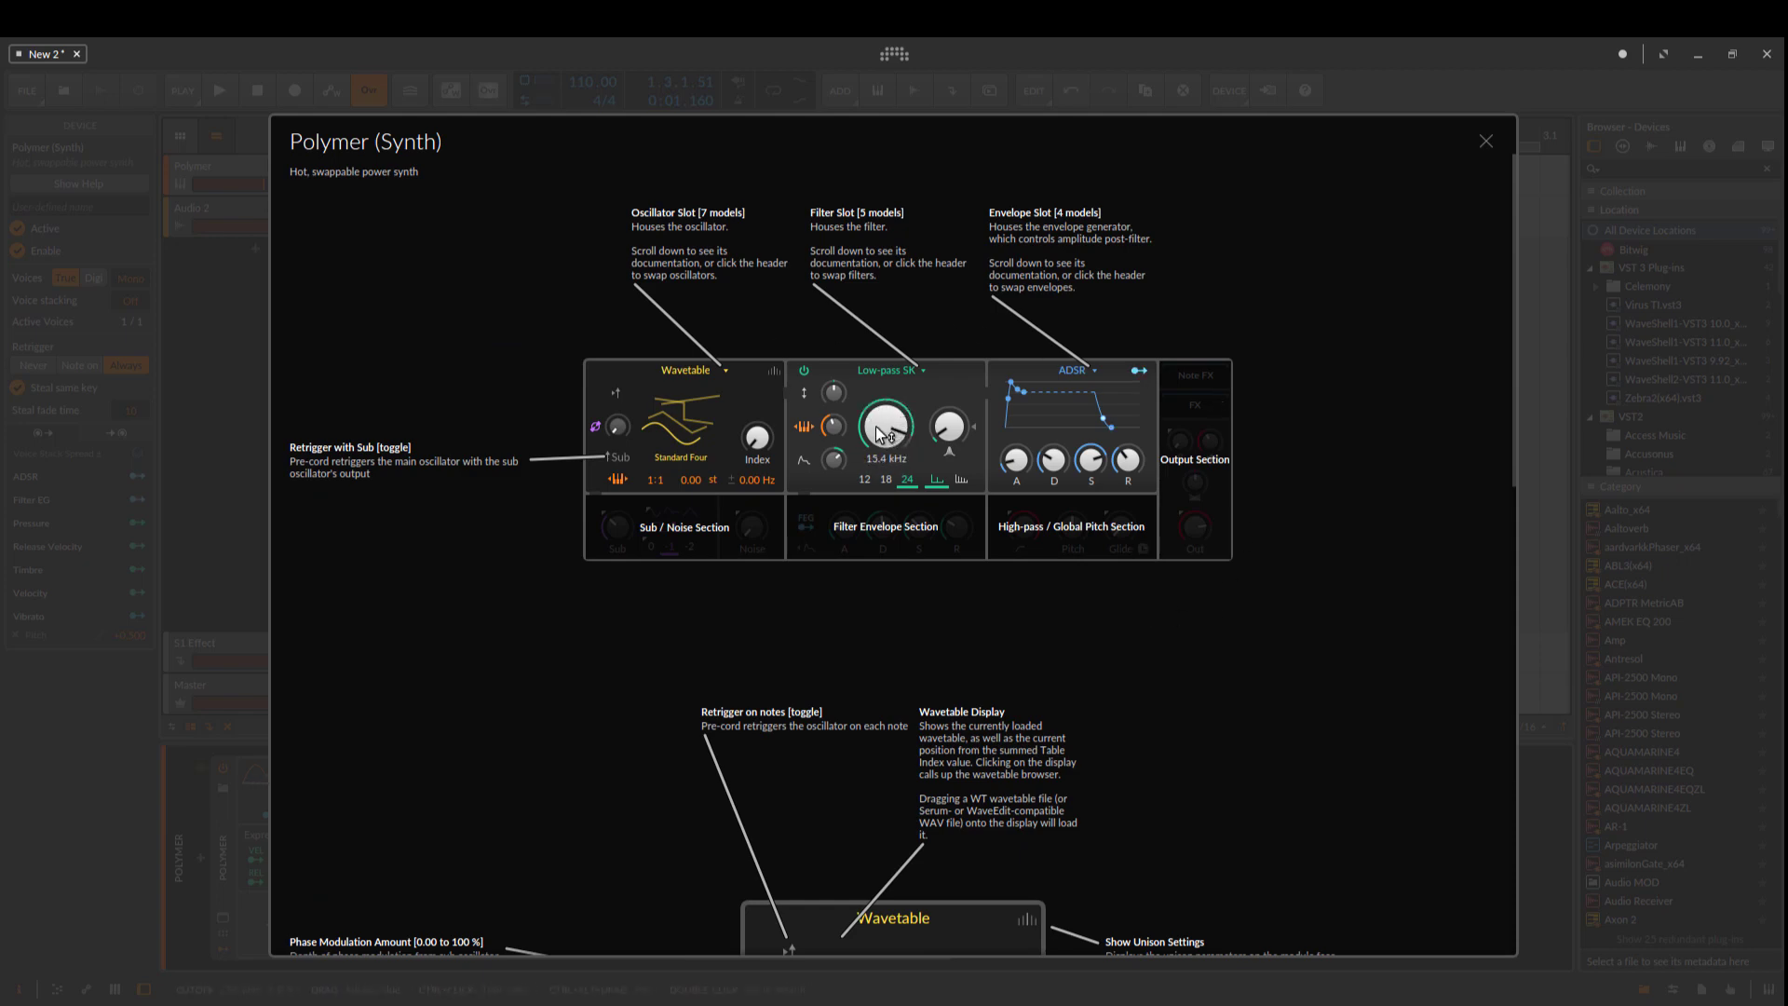
drag(762, 445, 763, 426)
scroll(852, 692, down, 3)
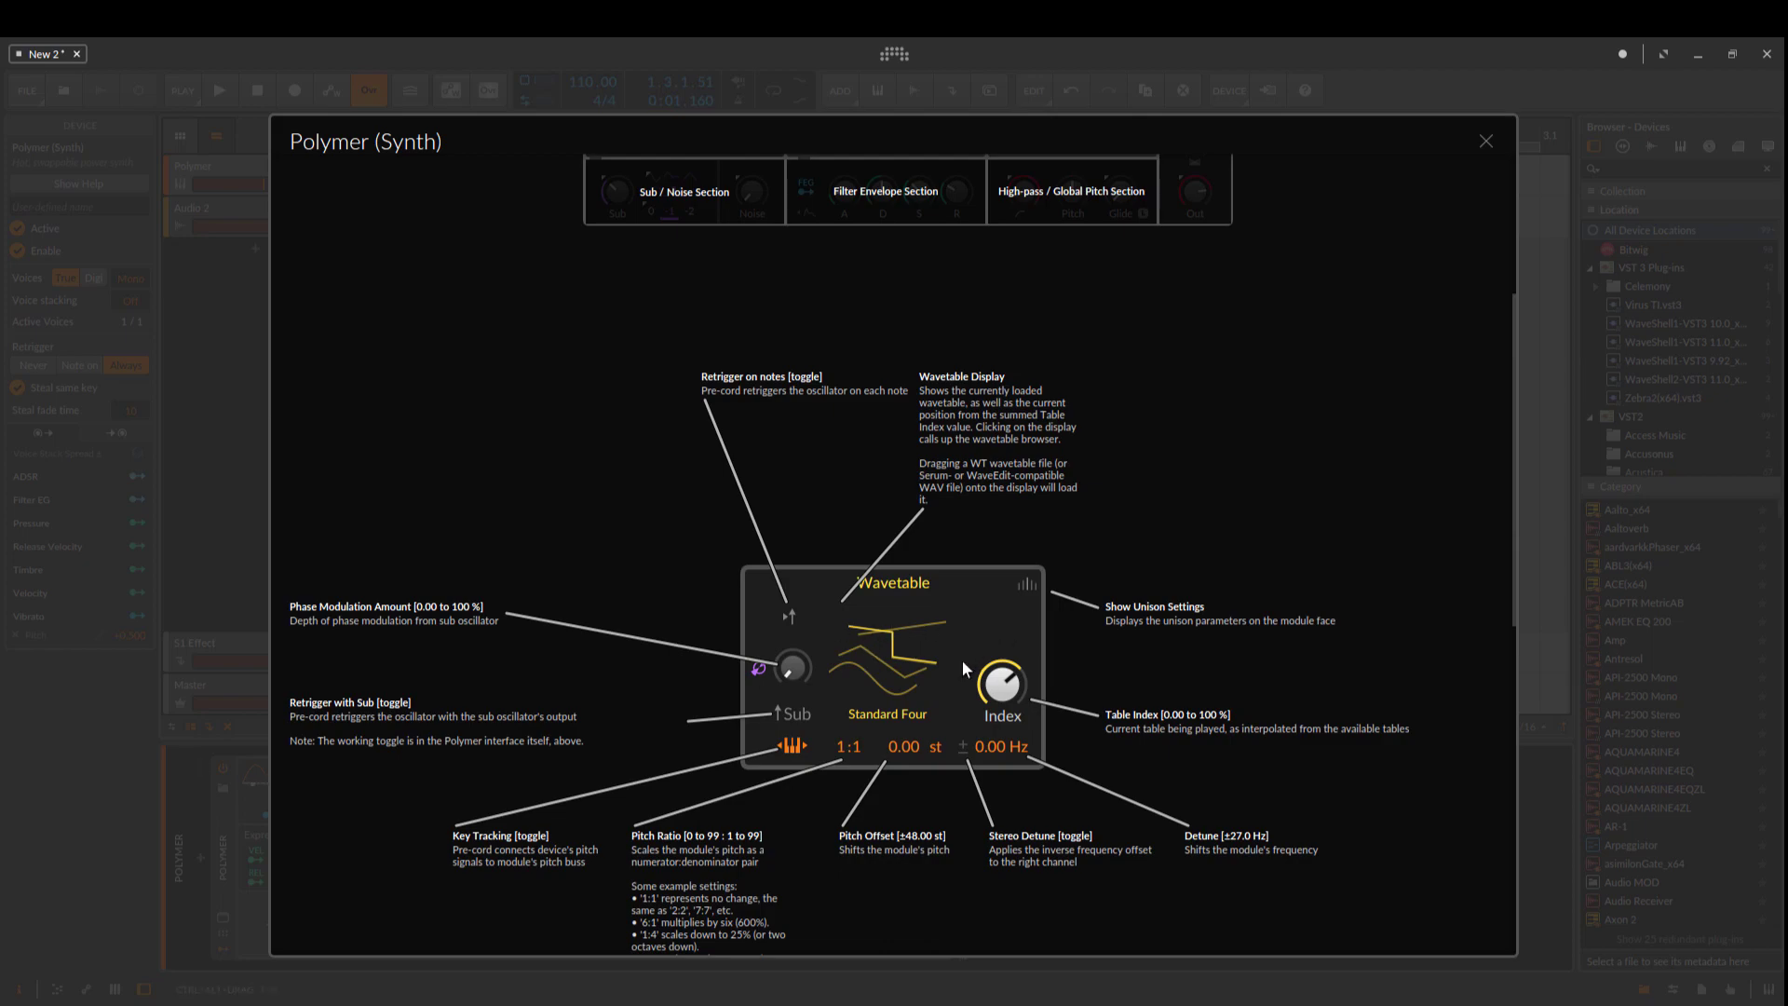
Read the filter and ADSR help, show the Sub / Noise Section help, then view the output section's explanations.
scroll(1007, 662, down, 7)
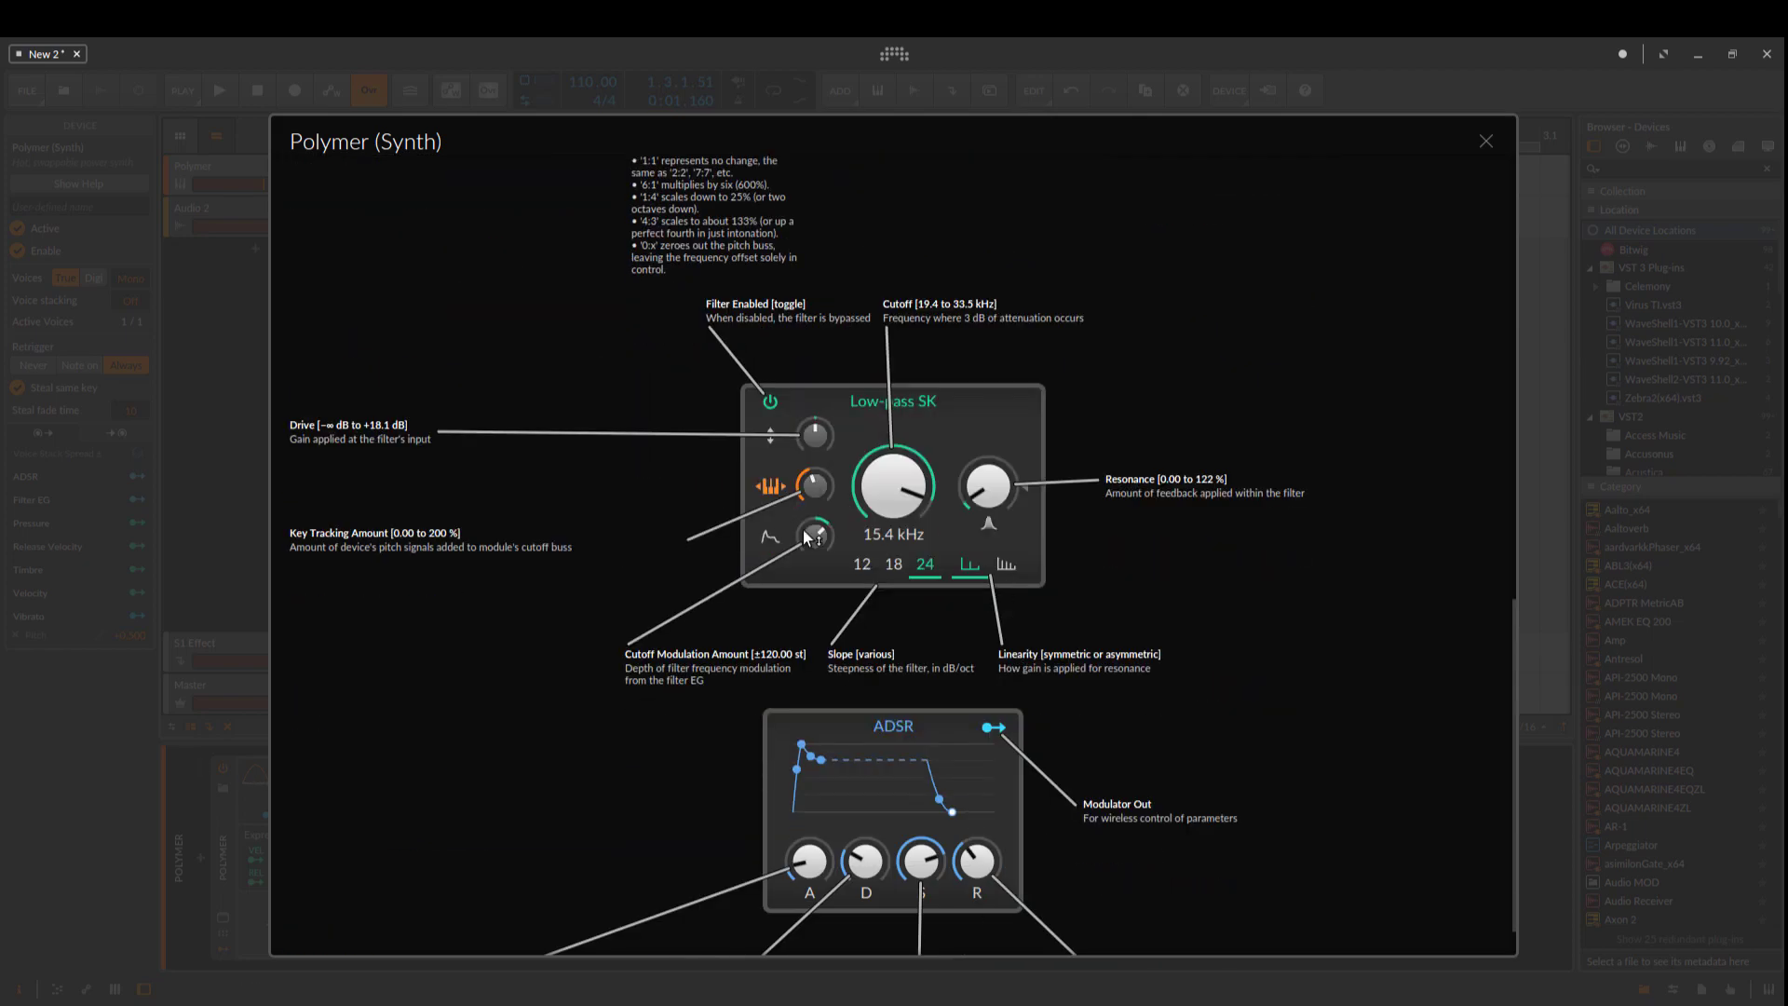
scroll(1141, 863, down, 1)
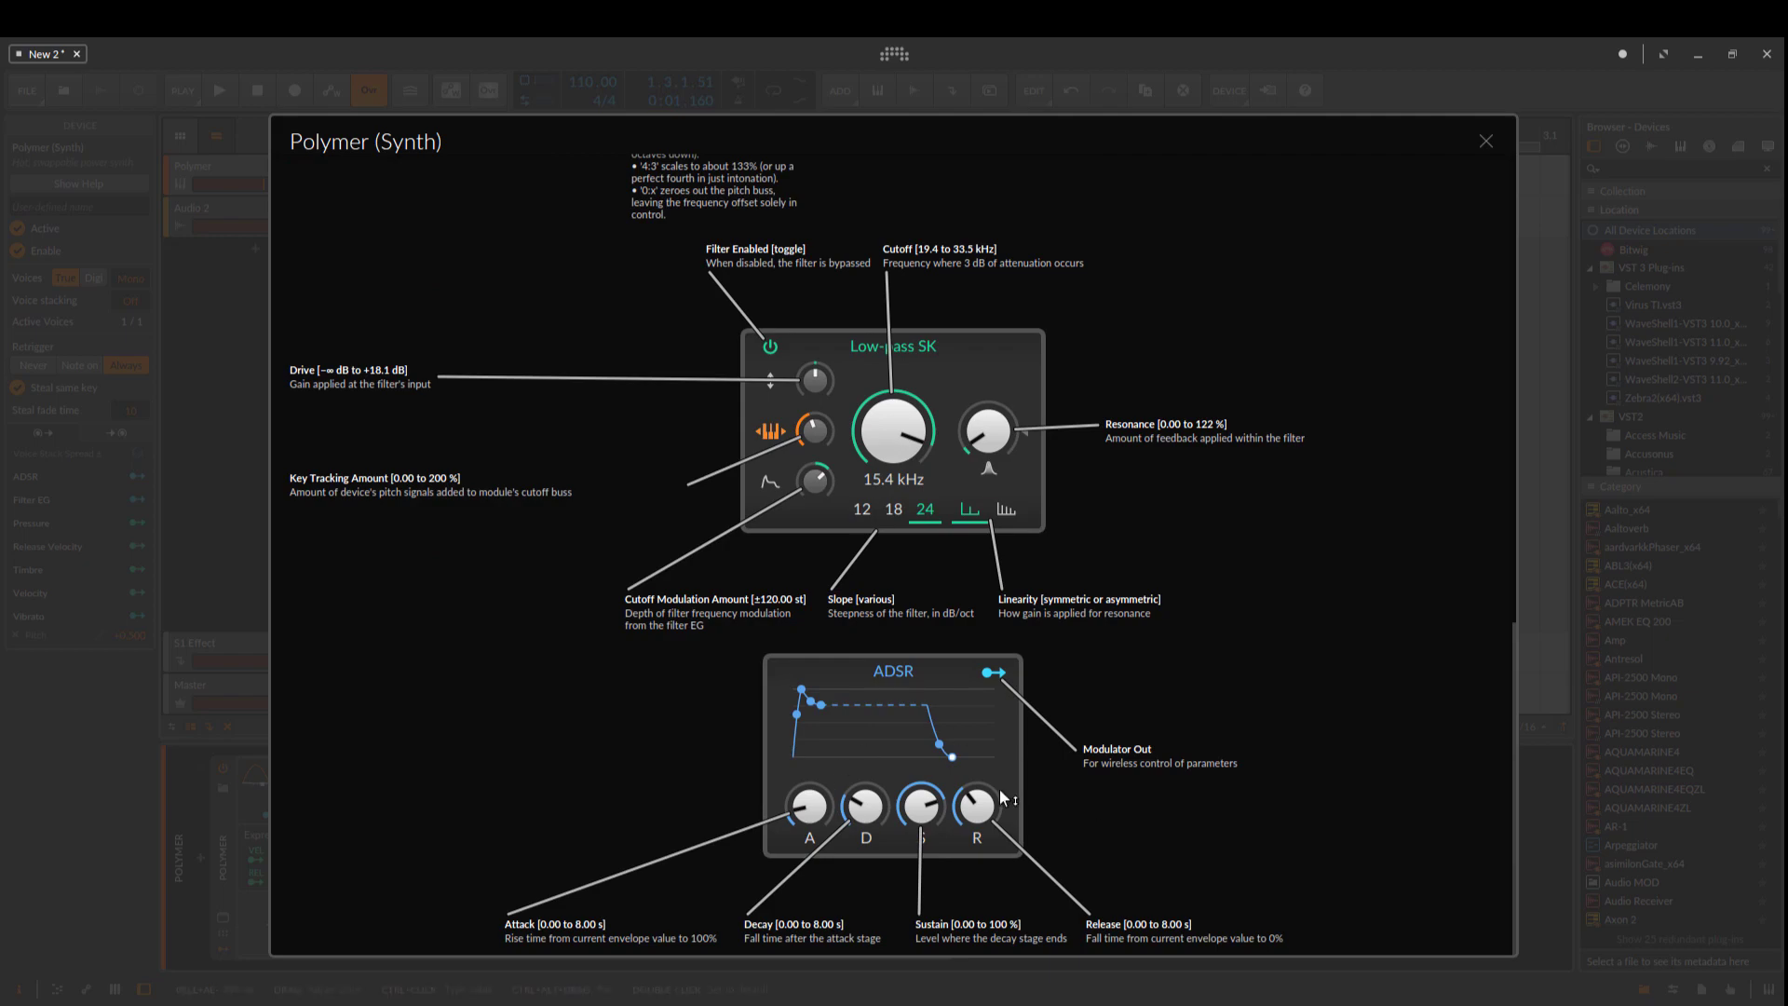
scroll(1000, 797, up, 8)
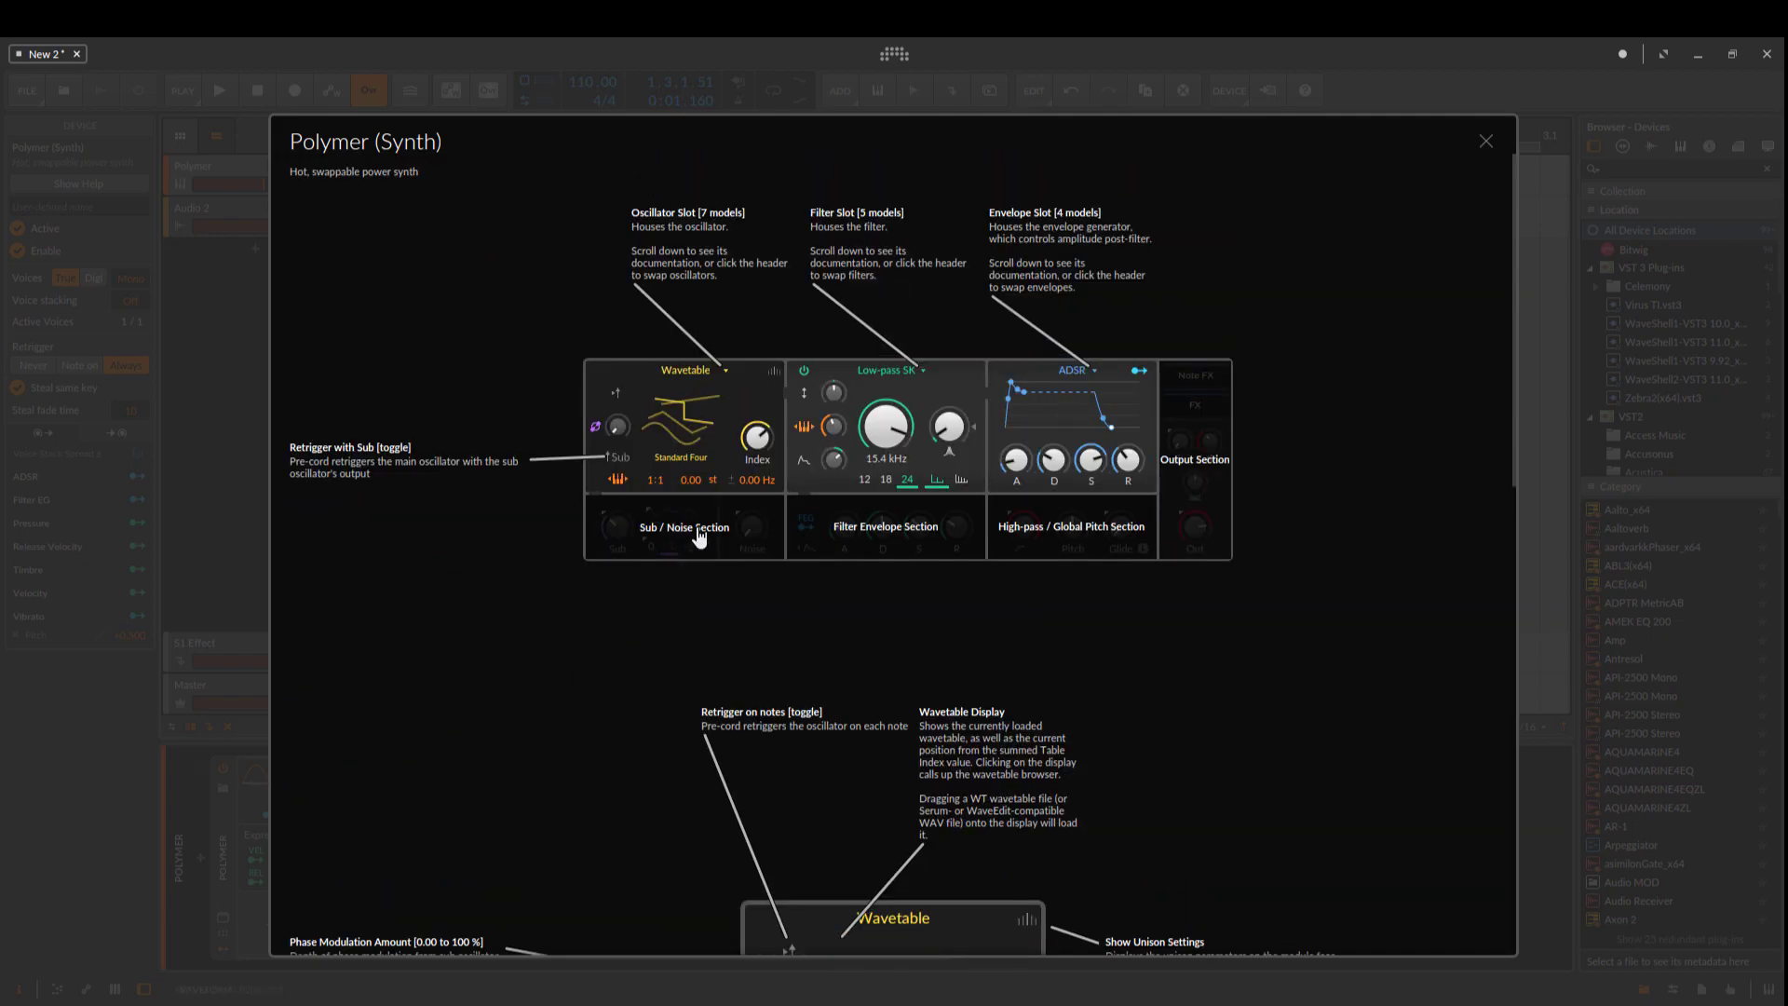
click(698, 532)
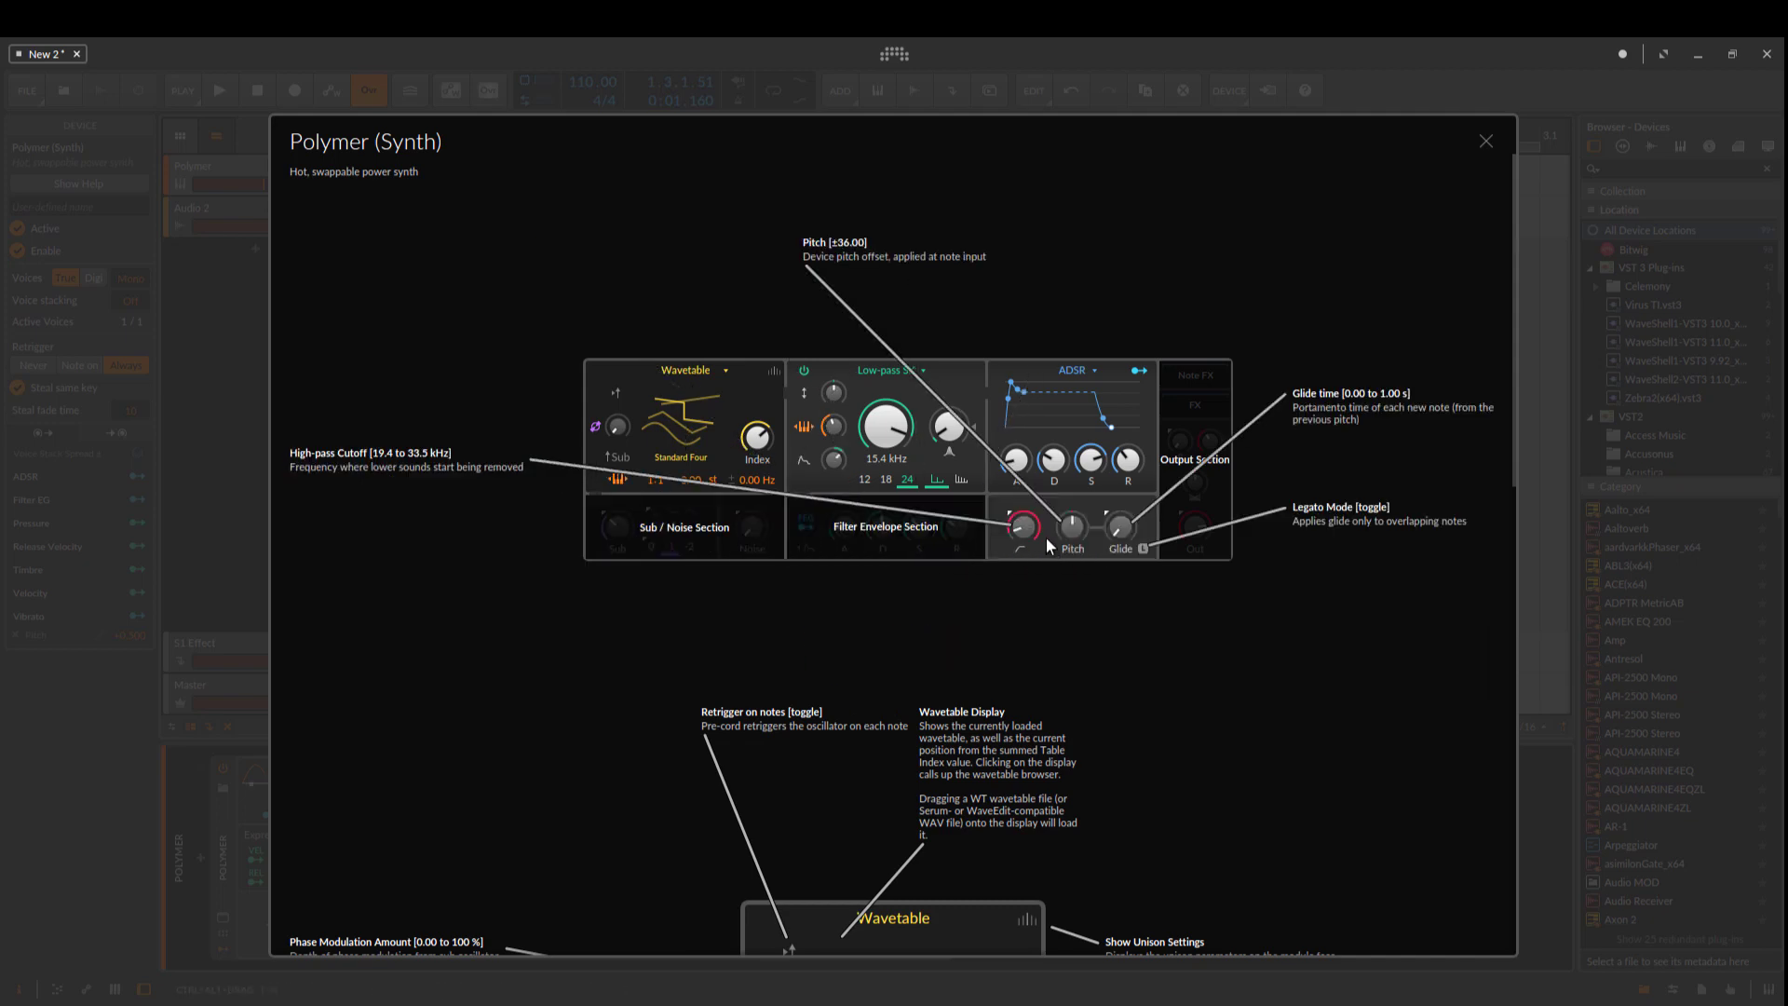
mouse_move(1164, 445)
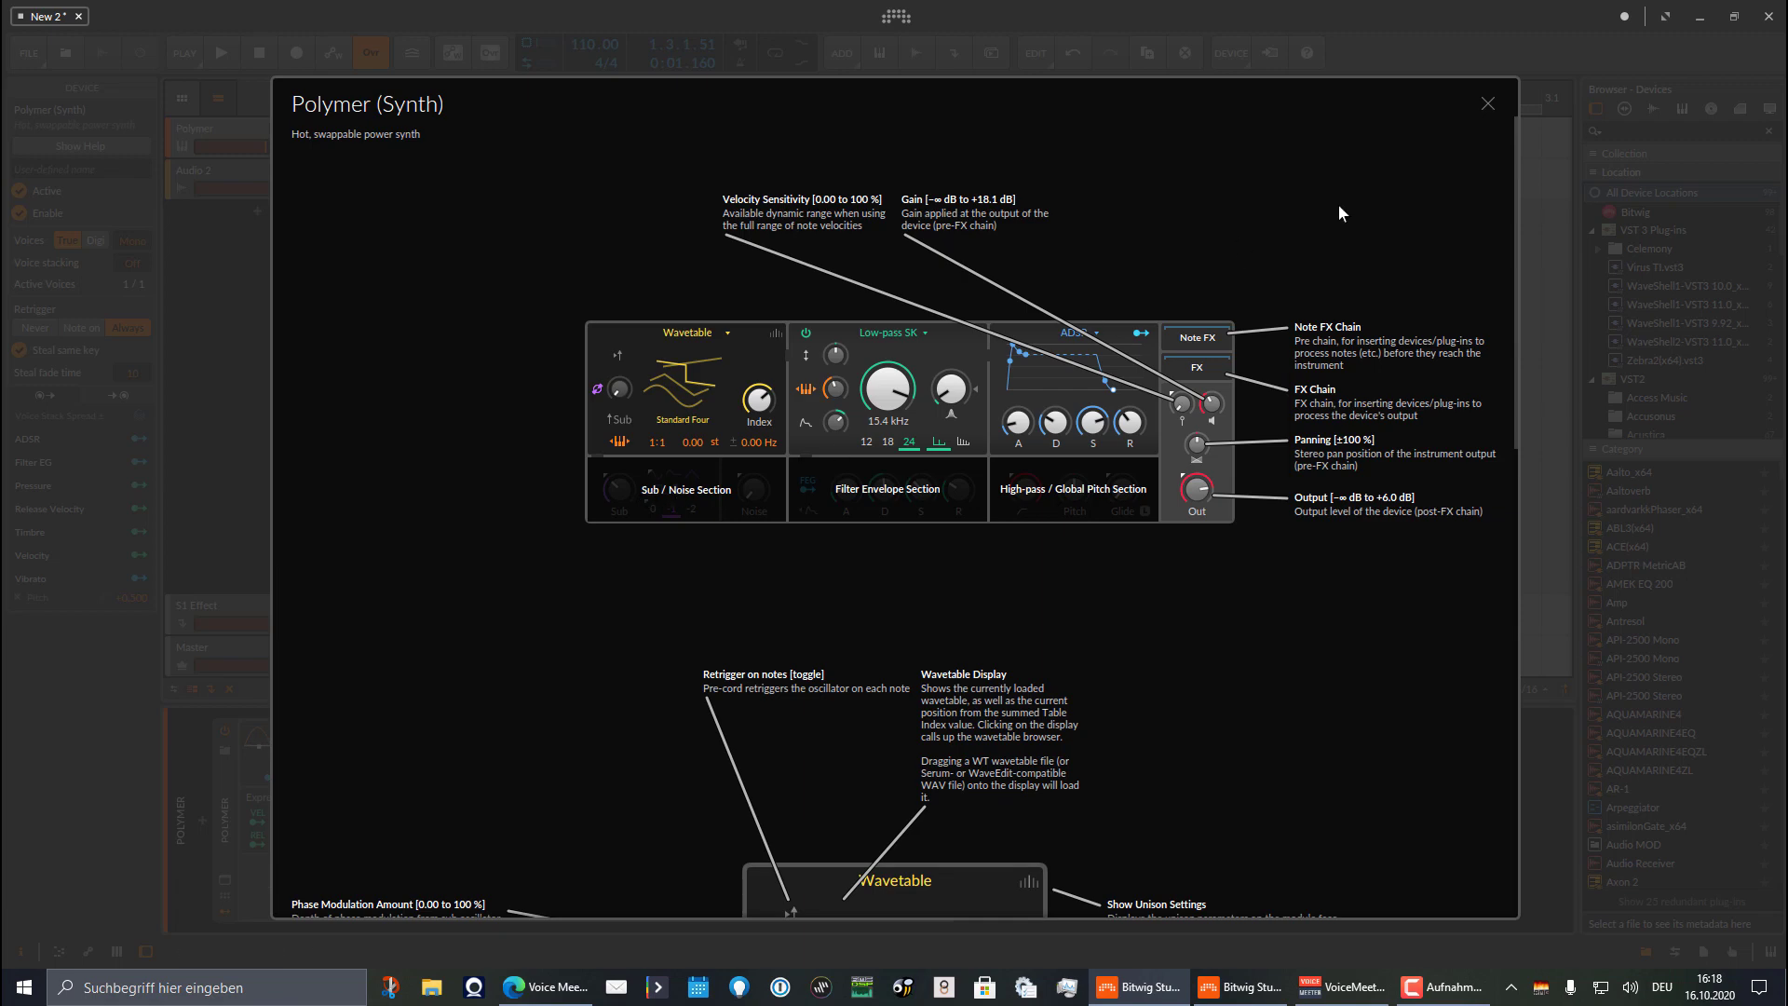
Close the Polymer help overlay to return to the arranger and device panel.
click(1489, 103)
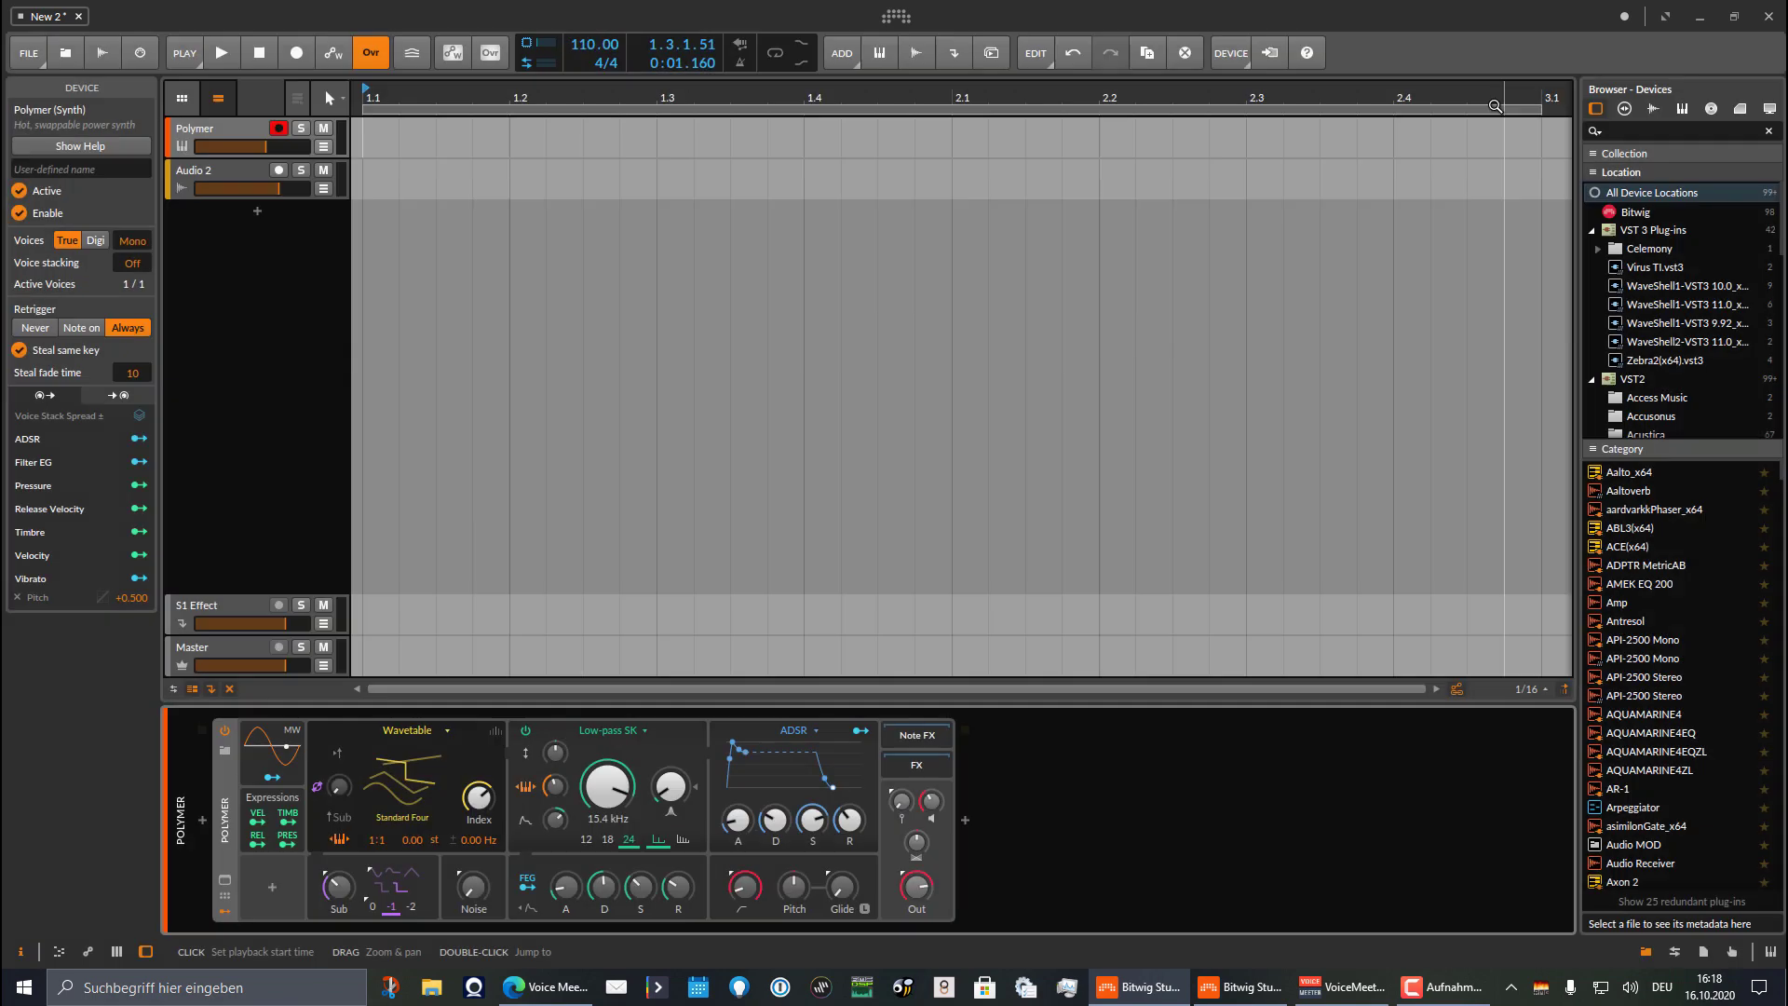